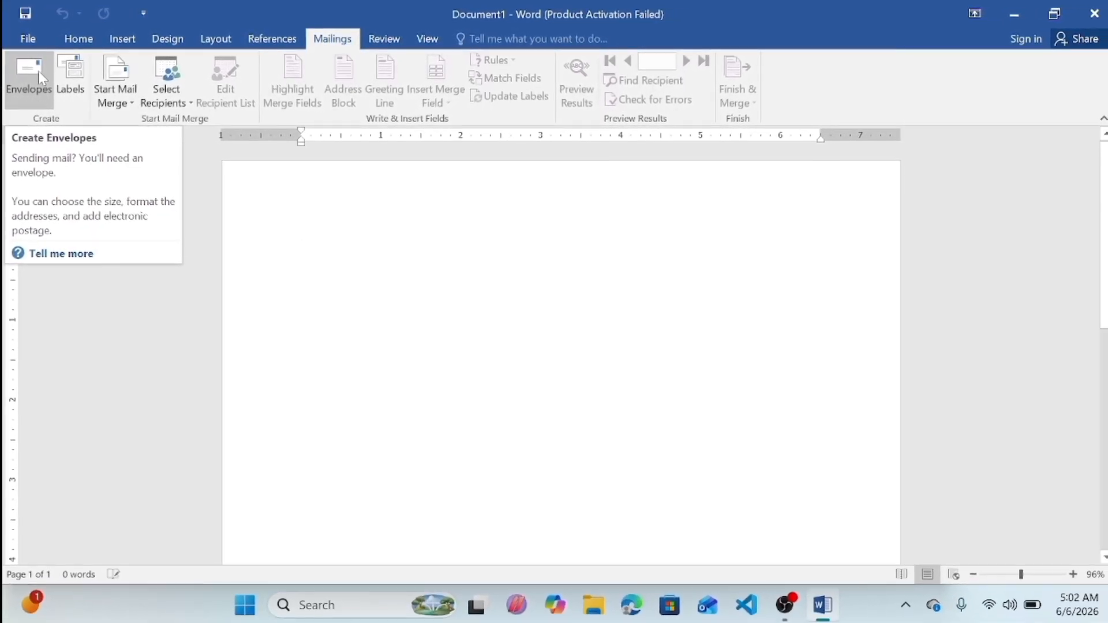
Step: Open the envelope options and set the envelope size to Size 9 (3 7/8 x 8 7/8 in)
{"action": "left_click", "coordinate": [33, 102]}
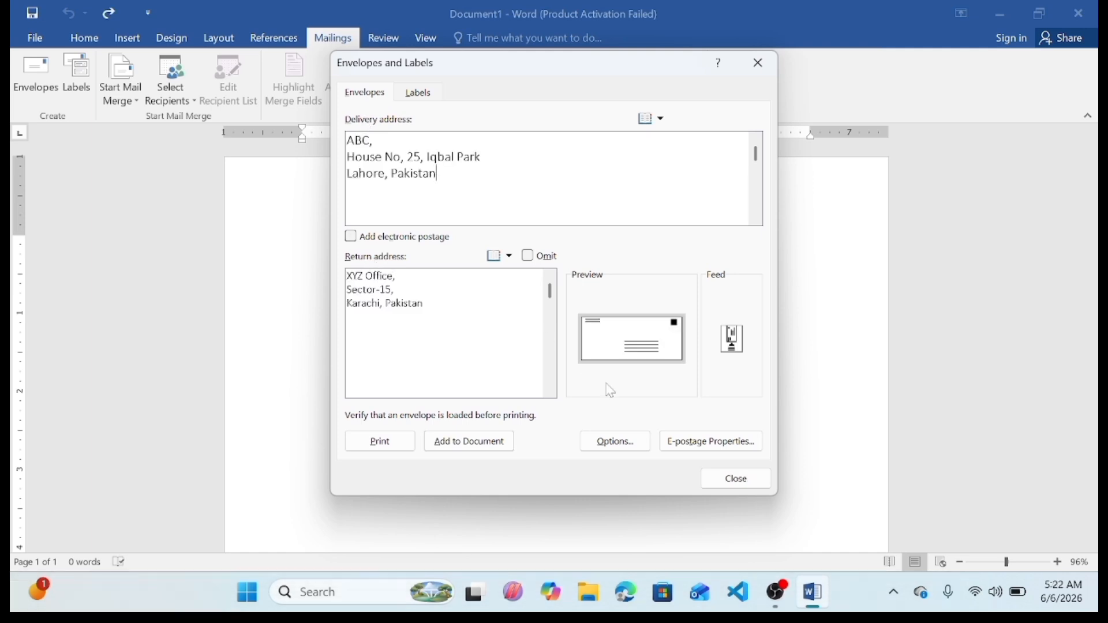
{"action": "left_click", "coordinate": [632, 449]}
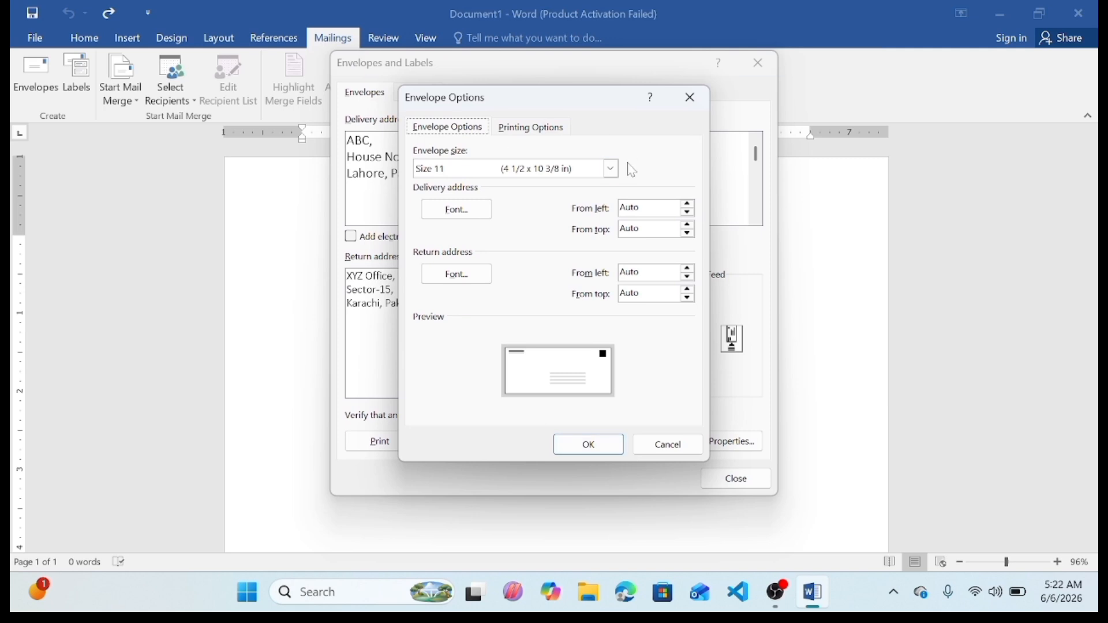
{"action": "left_click", "coordinate": [611, 169]}
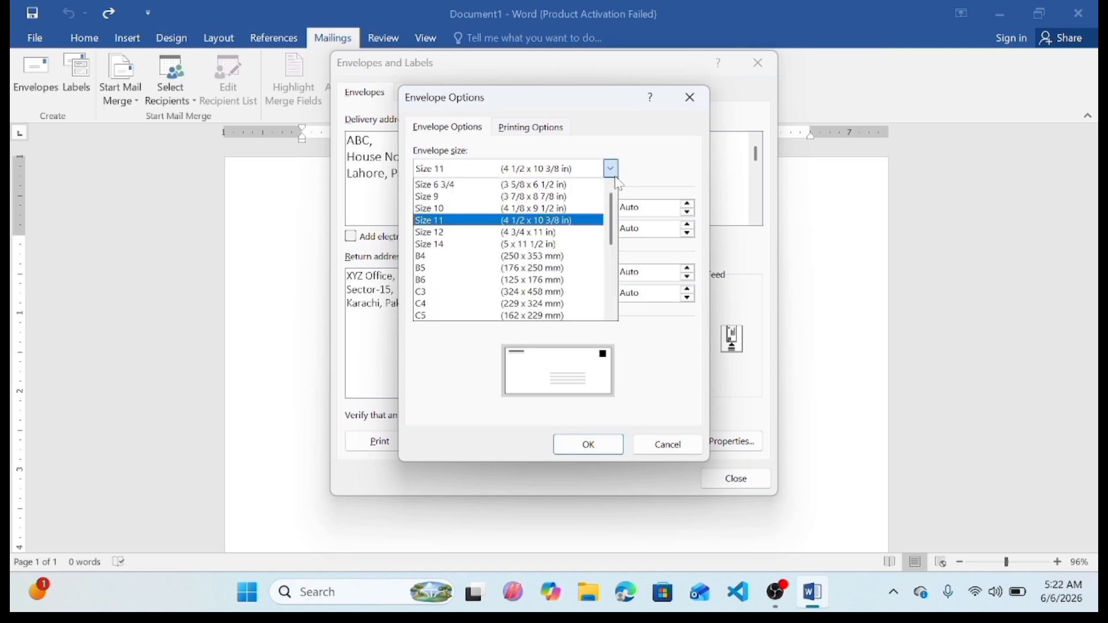
{"action": "left_click", "coordinate": [468, 198]}
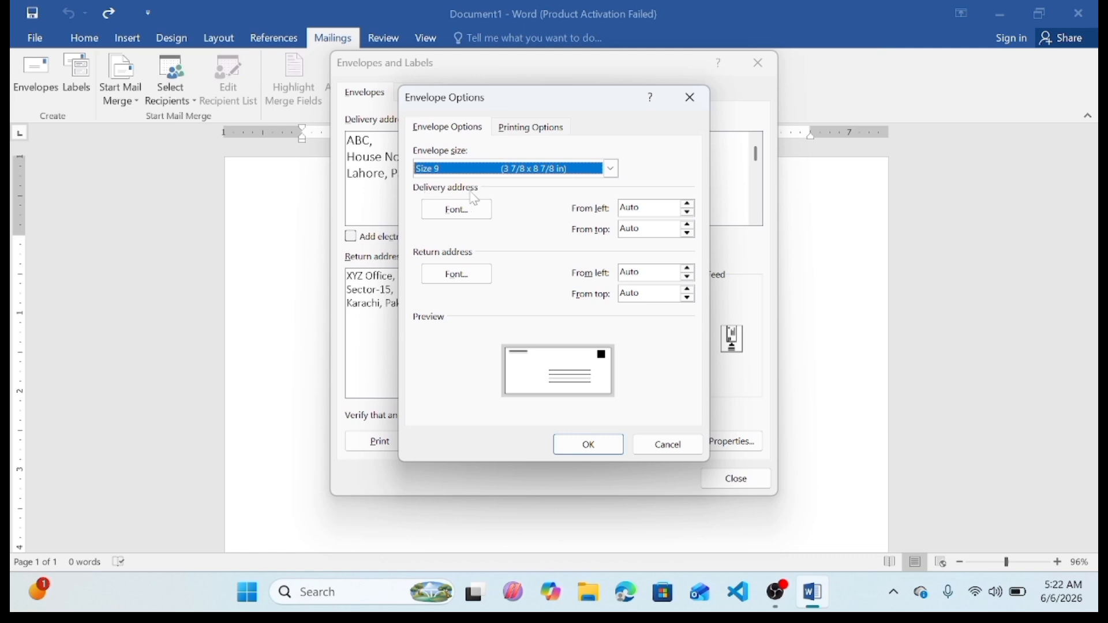
Step: Make the delivery address font Bold in the envelope address font settings and confirm
{"action": "left_click", "coordinate": [462, 218]}
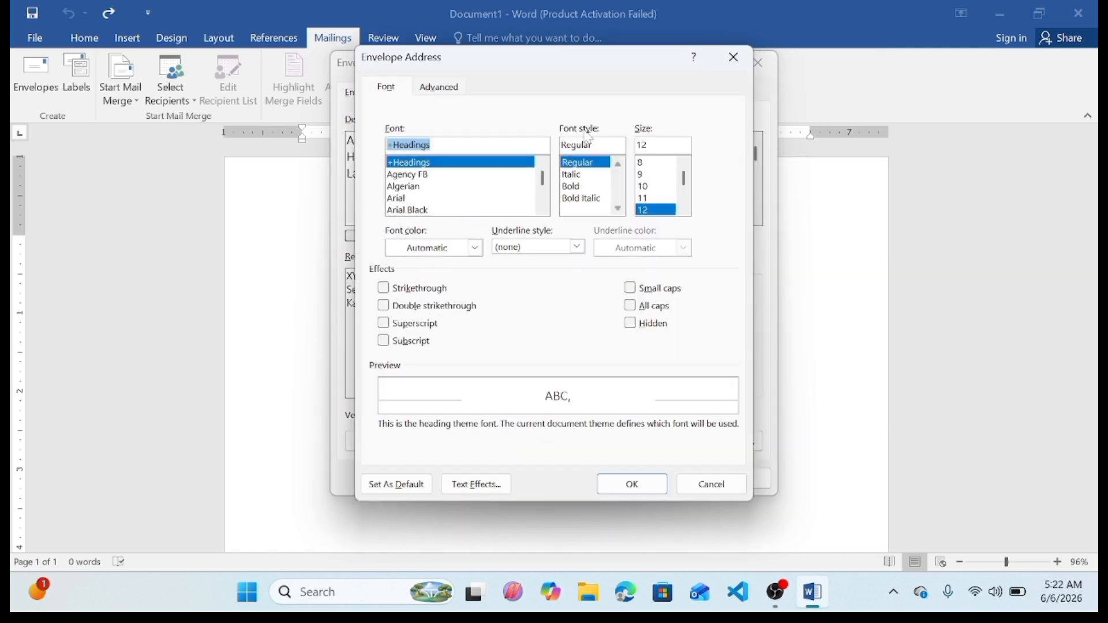
{"action": "left_click", "coordinate": [581, 188]}
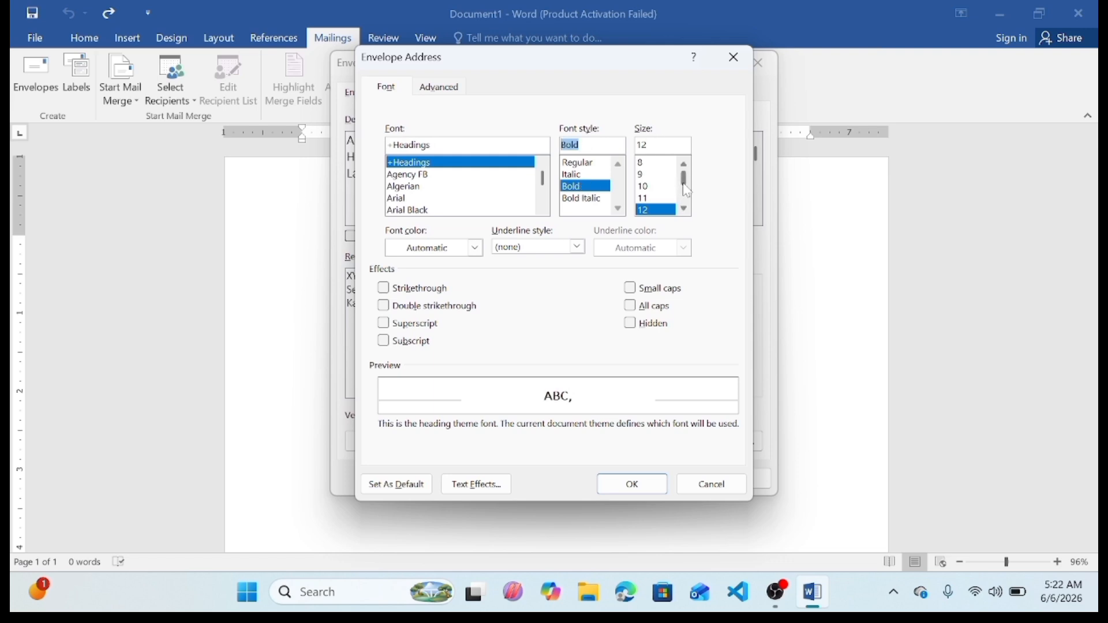
{"action": "left_click_drag", "start_coordinate": [682, 183], "coordinate": [687, 197]}
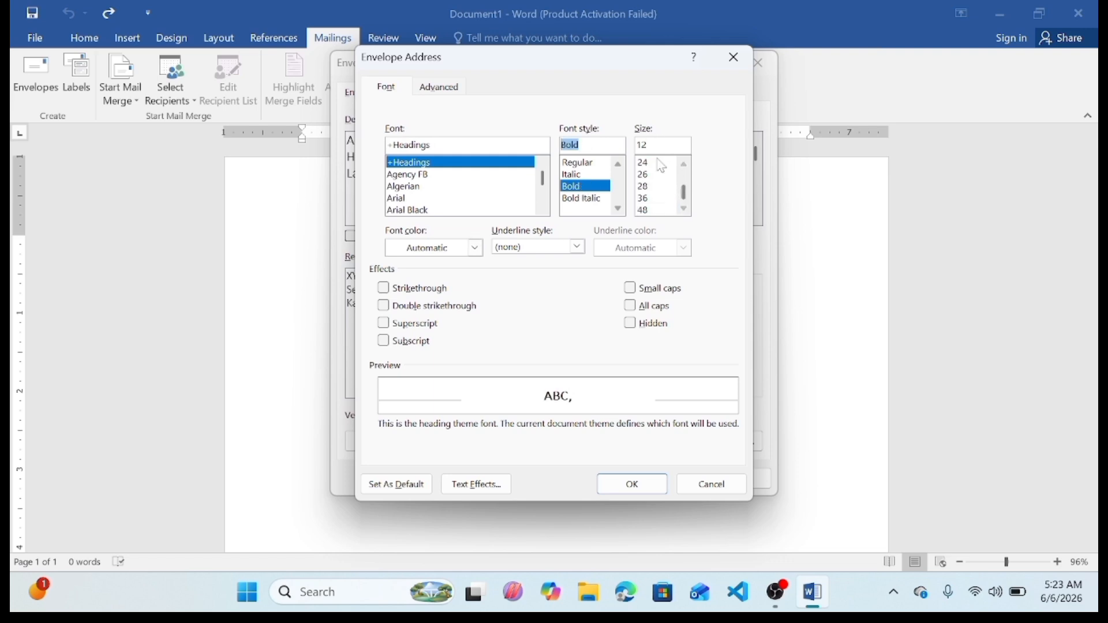
{"action": "left_click", "coordinate": [475, 249]}
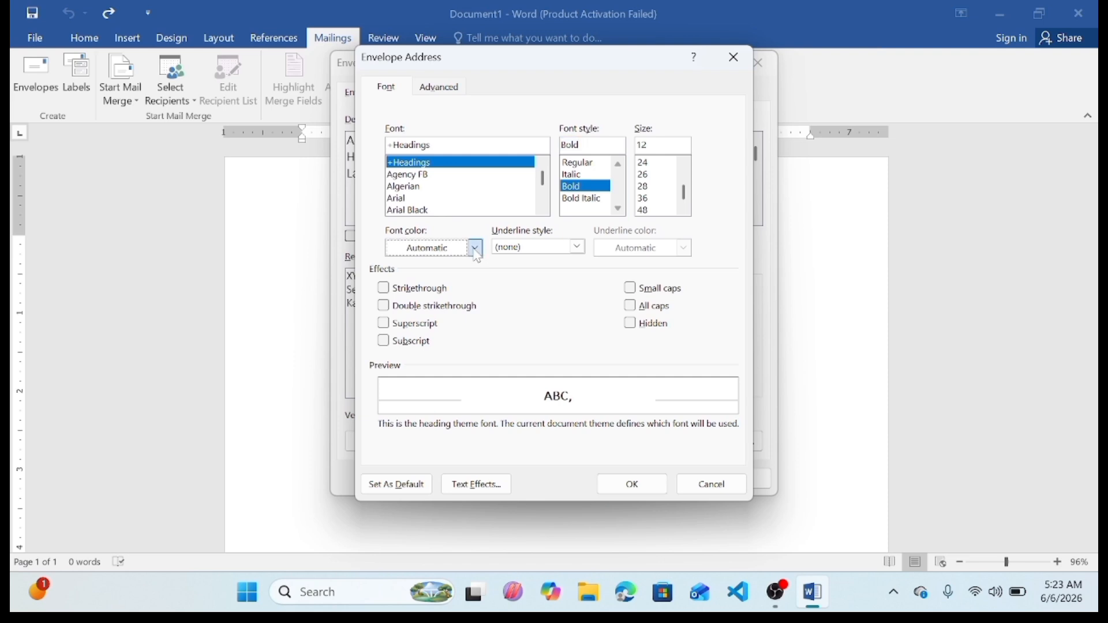
{"action": "left_click", "coordinate": [579, 250]}
{"action": "left_click", "coordinate": [579, 248]}
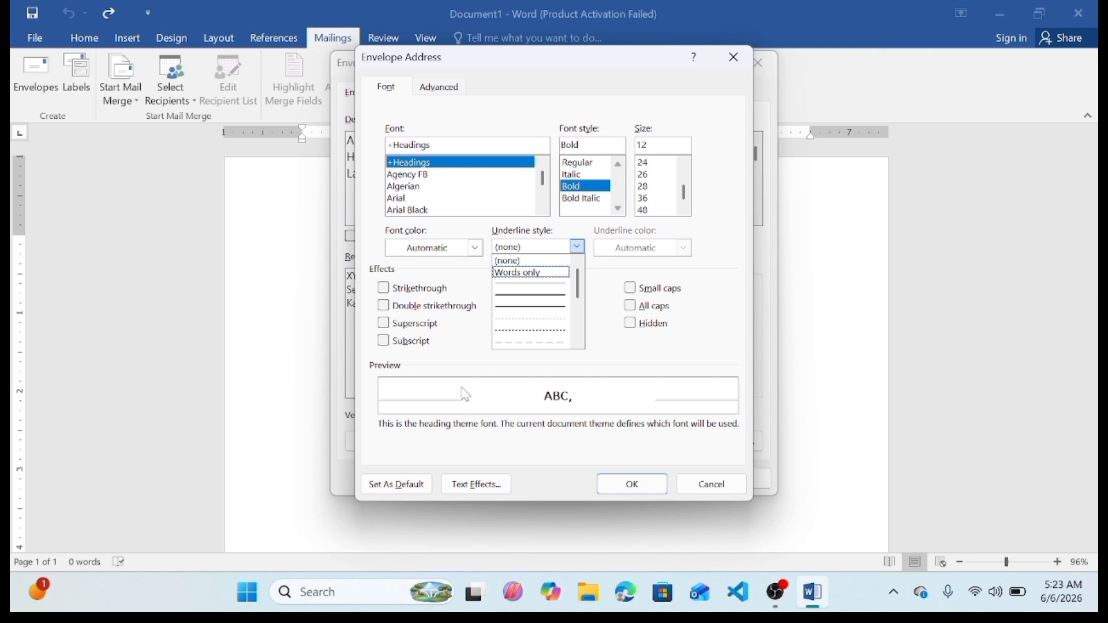
{"action": "left_click", "coordinate": [620, 370]}
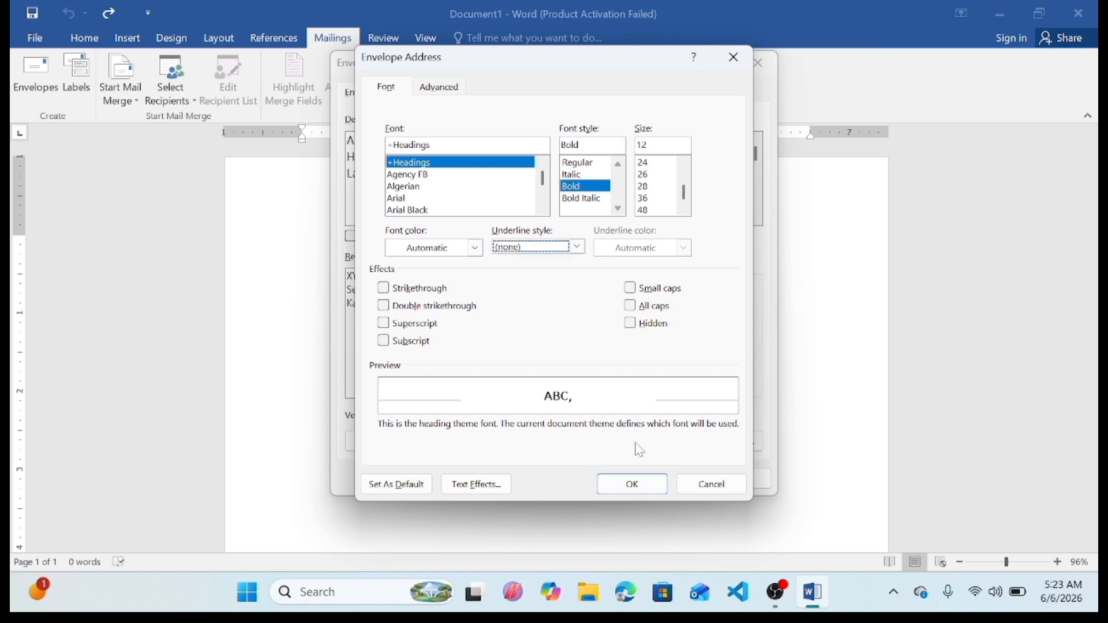
{"action": "left_click", "coordinate": [633, 484]}
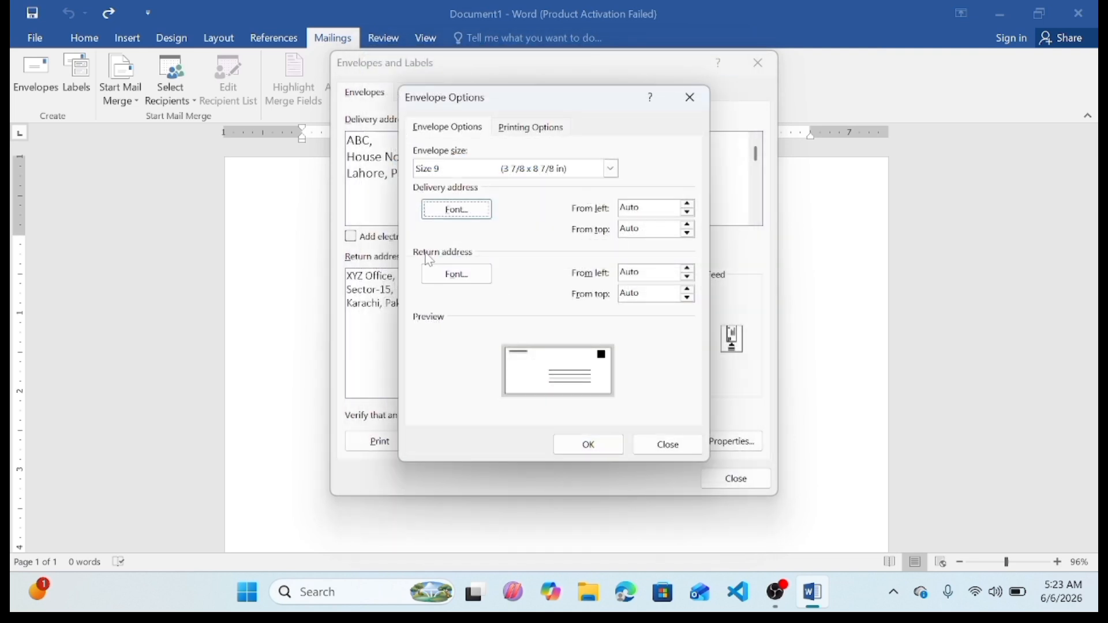
Step: Confirm the envelope options, add the envelope to the document, and save the return address as the default
{"action": "left_click", "coordinate": [457, 272]}
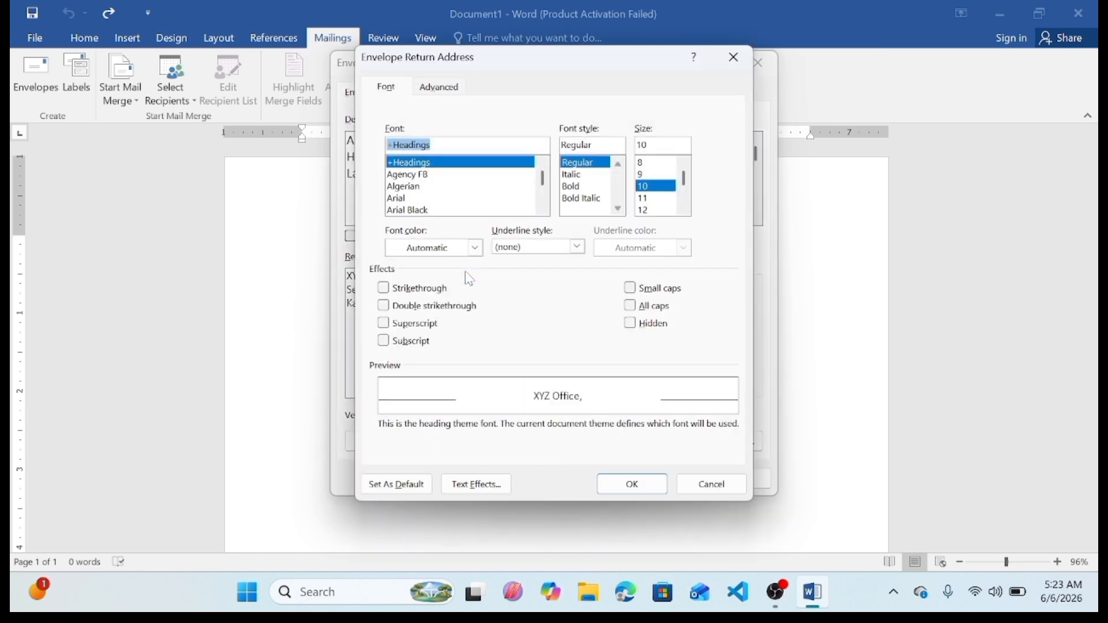
{"action": "left_click", "coordinate": [733, 57]}
{"action": "left_click", "coordinate": [604, 443]}
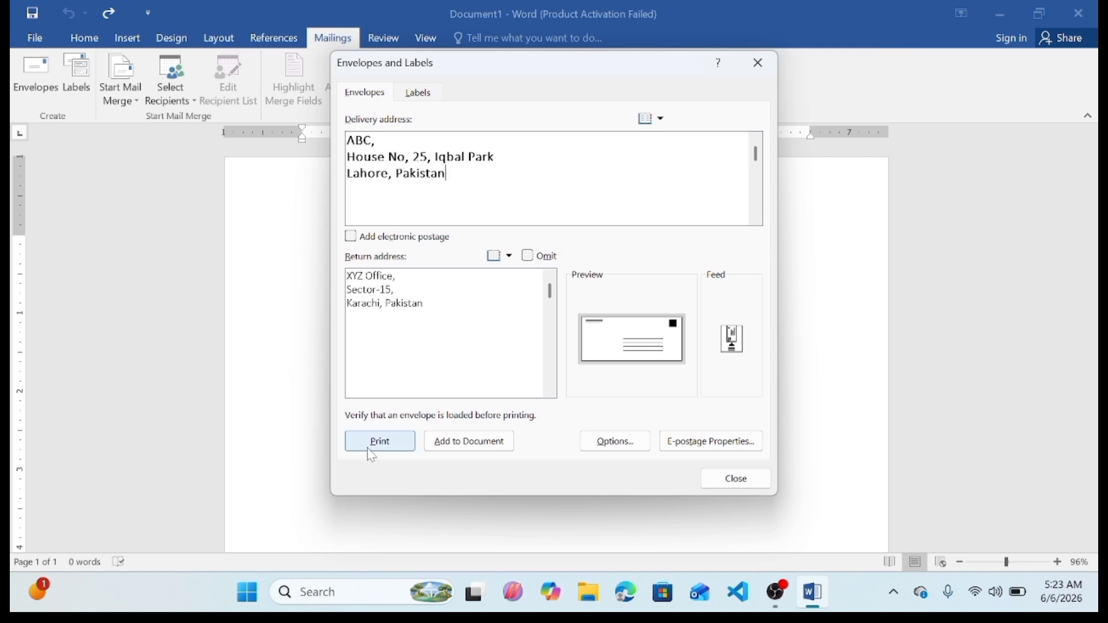
{"action": "left_click", "coordinate": [462, 447]}
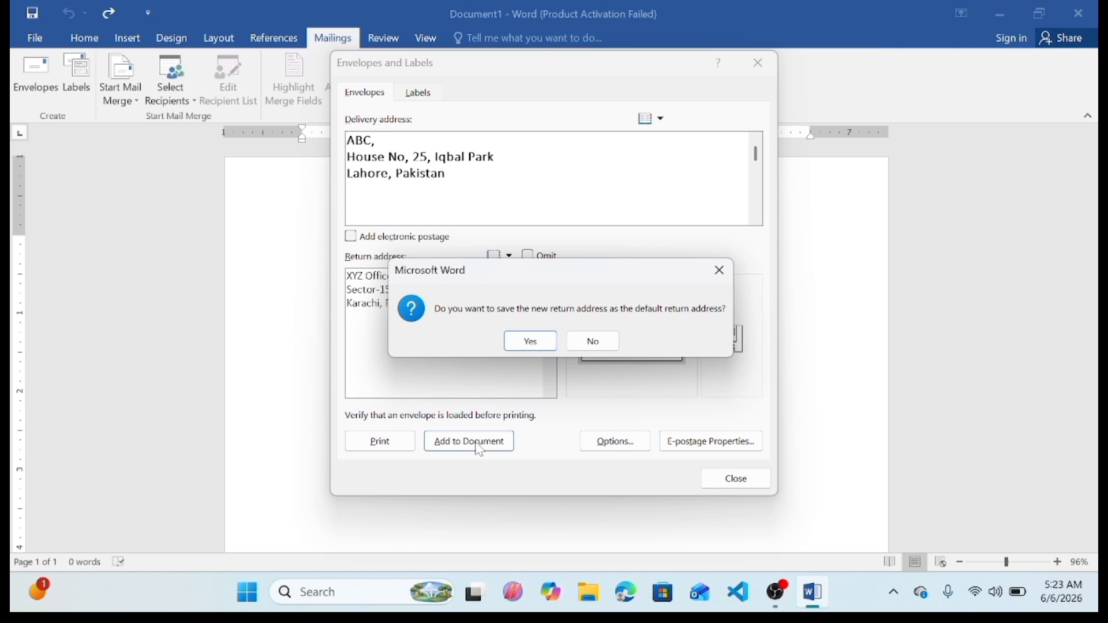
{"action": "left_click", "coordinate": [531, 342]}
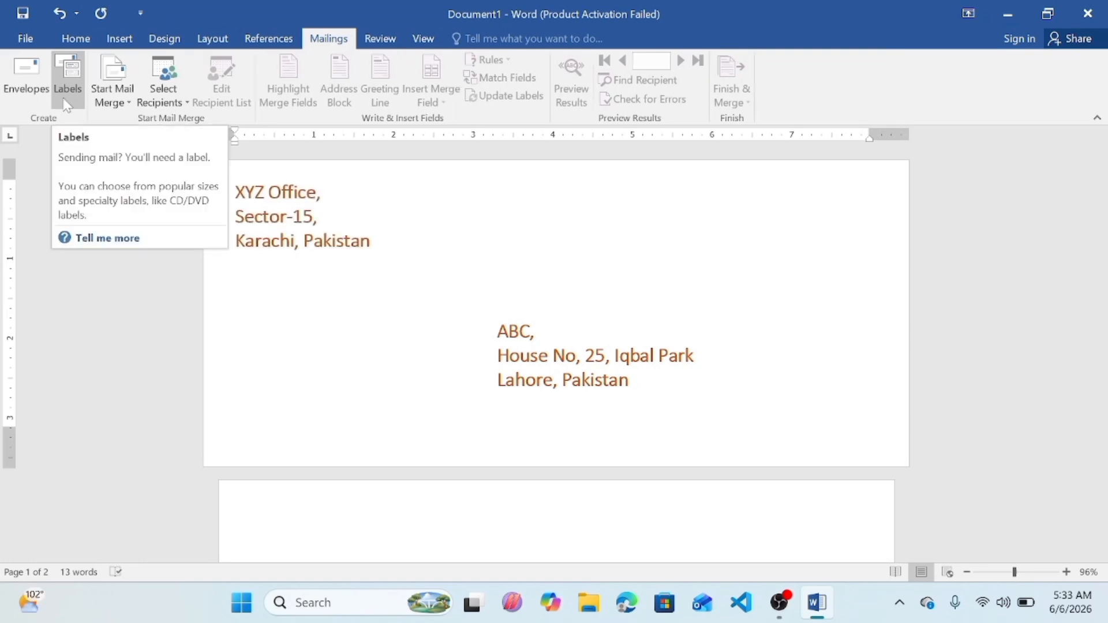
Step: Open the label options and choose page printers with Microsoft 1/4 Letter labels
{"action": "left_click", "coordinate": [63, 97]}
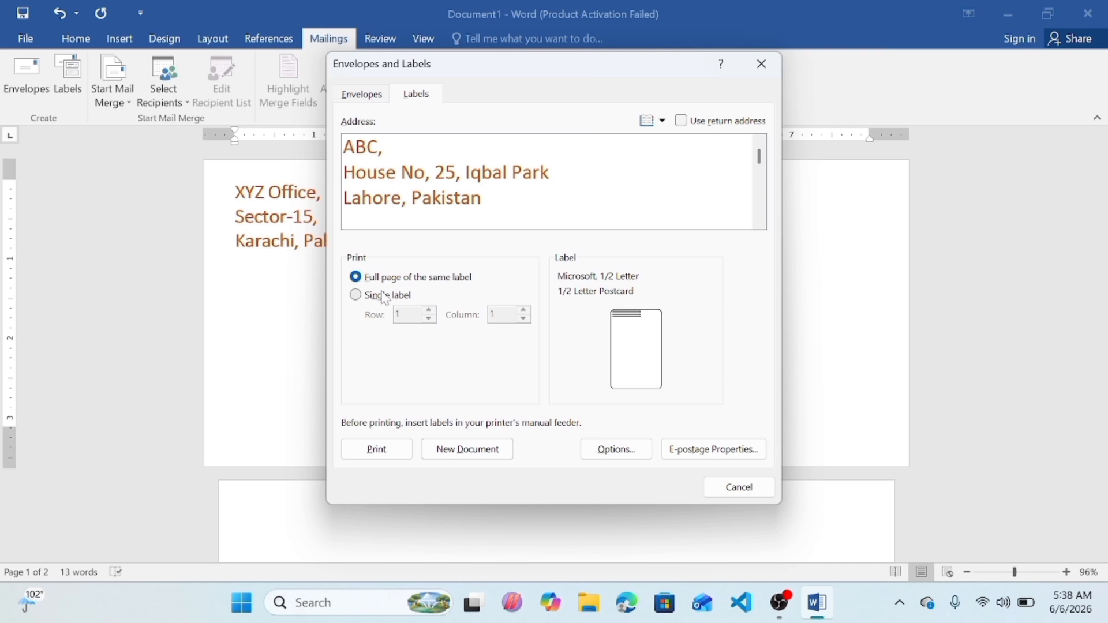
{"action": "left_click", "coordinate": [613, 450]}
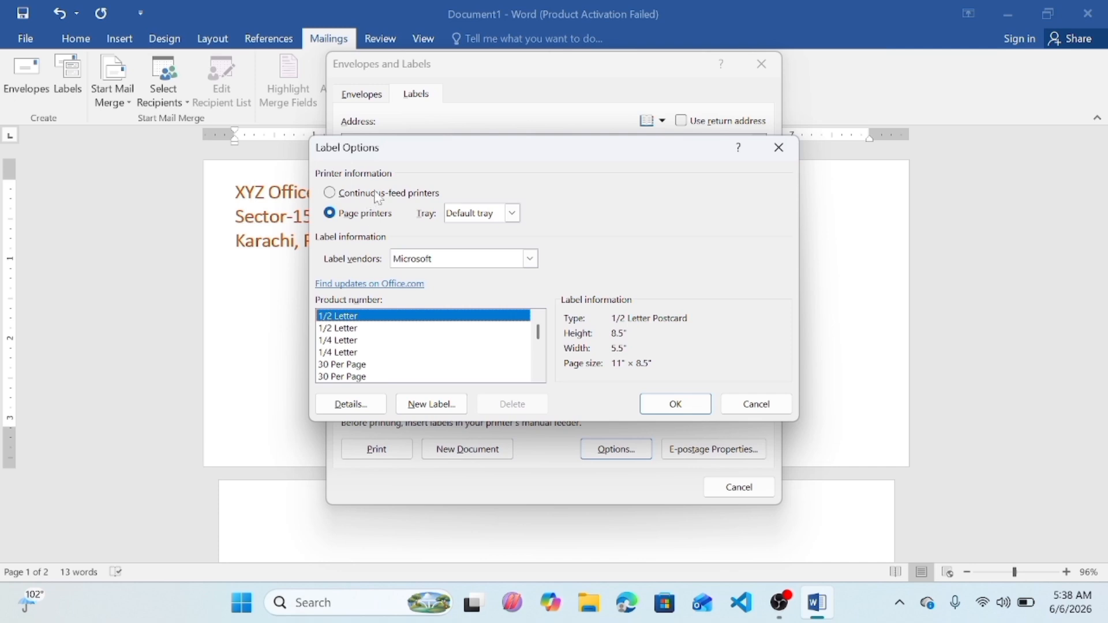
{"action": "left_click", "coordinate": [329, 193]}
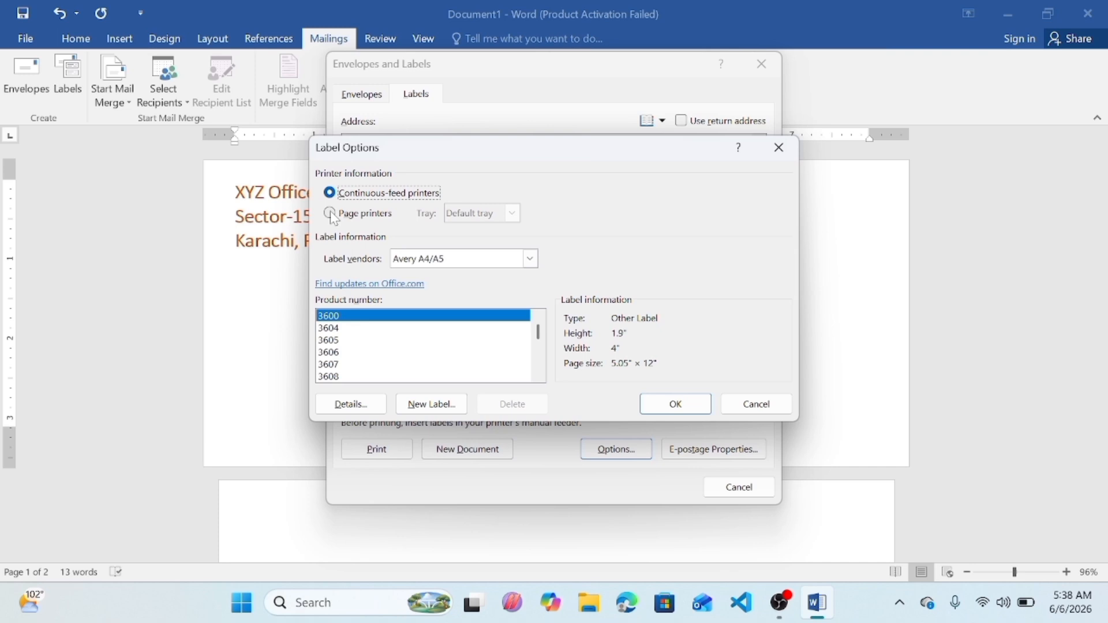
{"action": "left_click", "coordinate": [331, 214]}
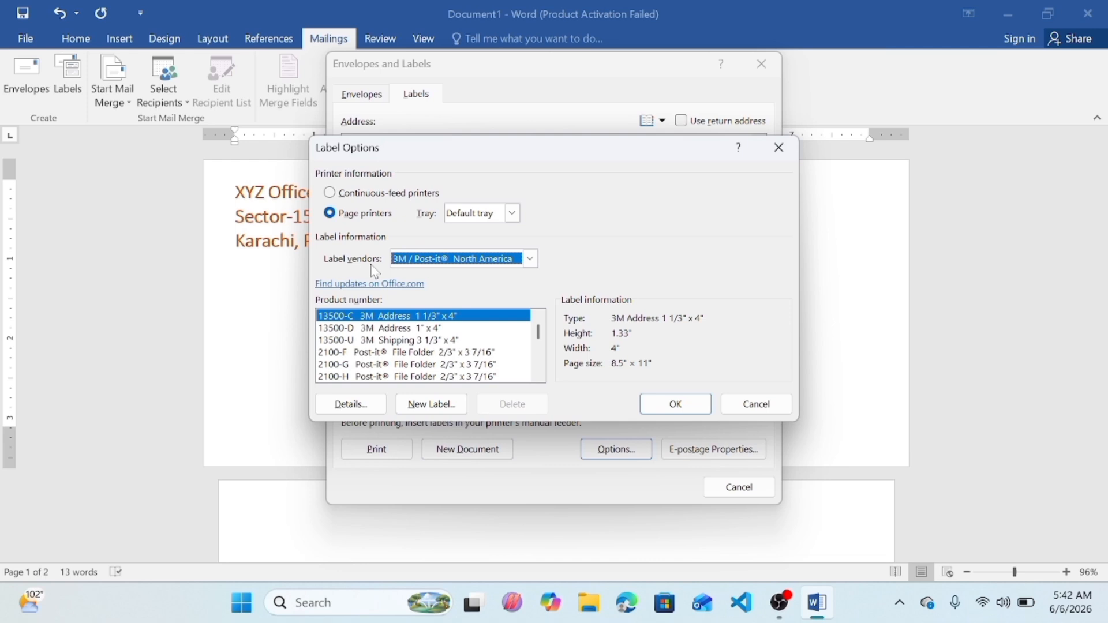
{"action": "left_click", "coordinate": [530, 259]}
{"action": "left_click", "coordinate": [450, 275]}
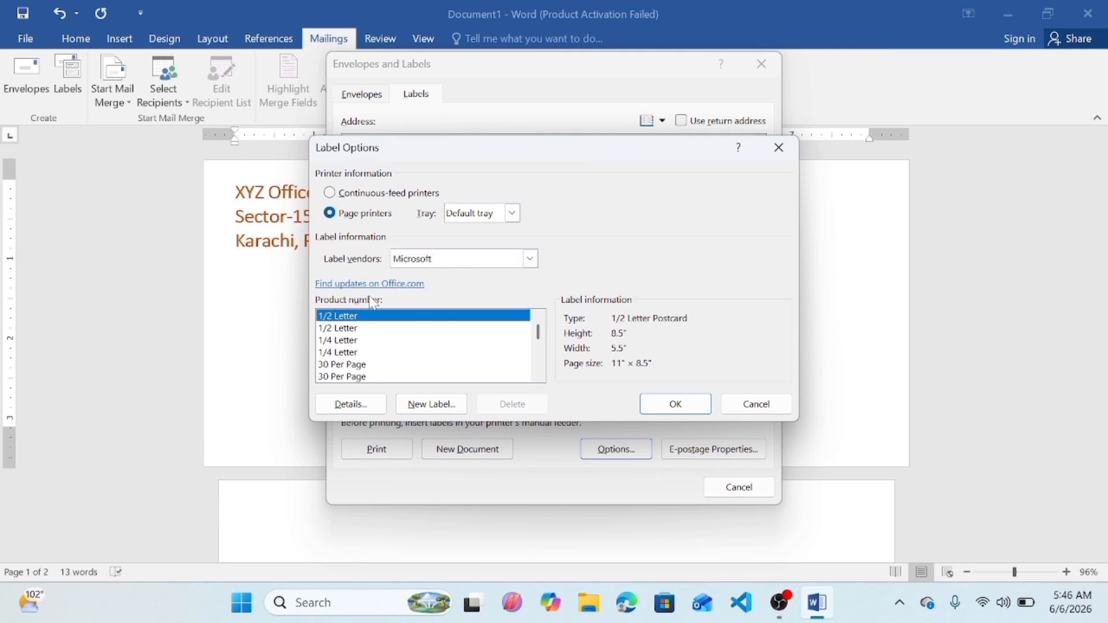
{"action": "left_click", "coordinate": [341, 353]}
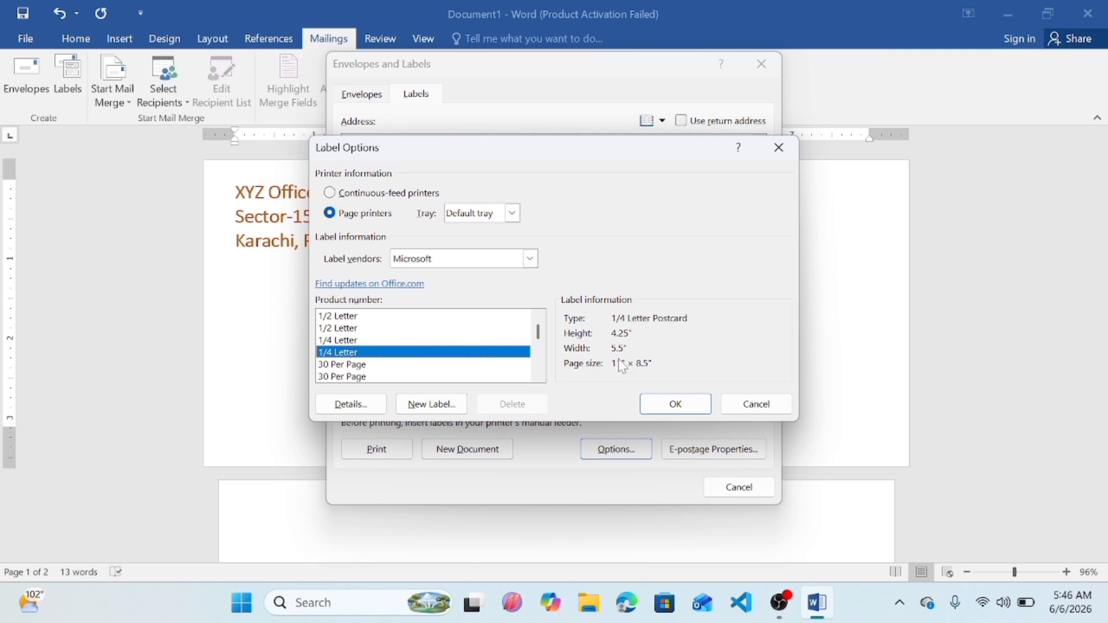
{"action": "left_click", "coordinate": [686, 407]}
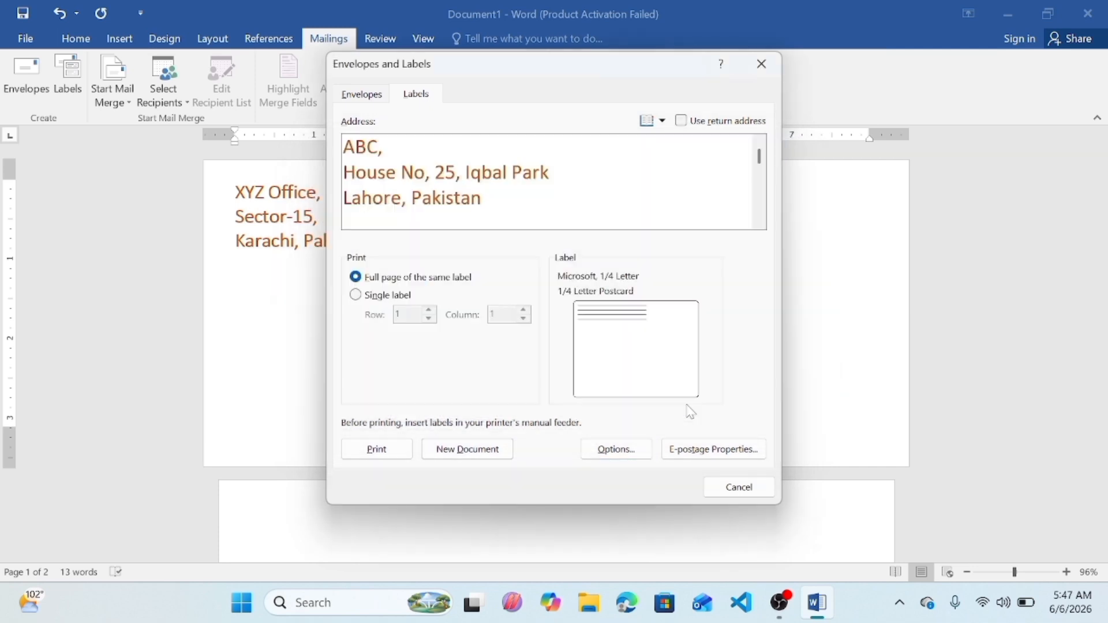
Step: Create a new document filled with the 1/4 Letter address labels
{"action": "left_click", "coordinate": [468, 450]}
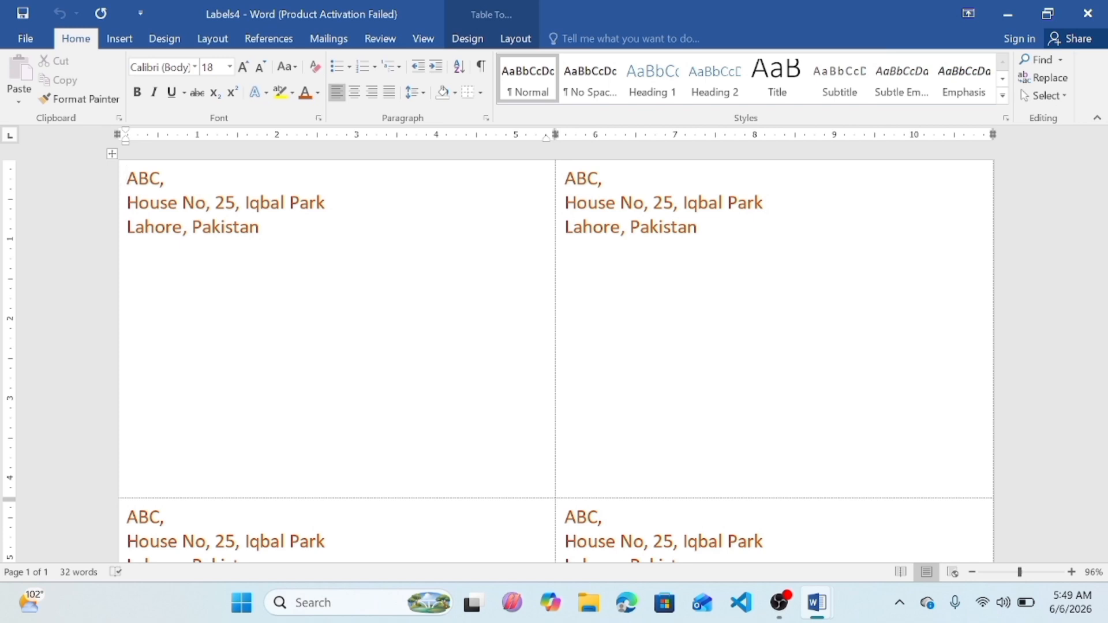
{"action": "key", "text": "ctrl+End"}
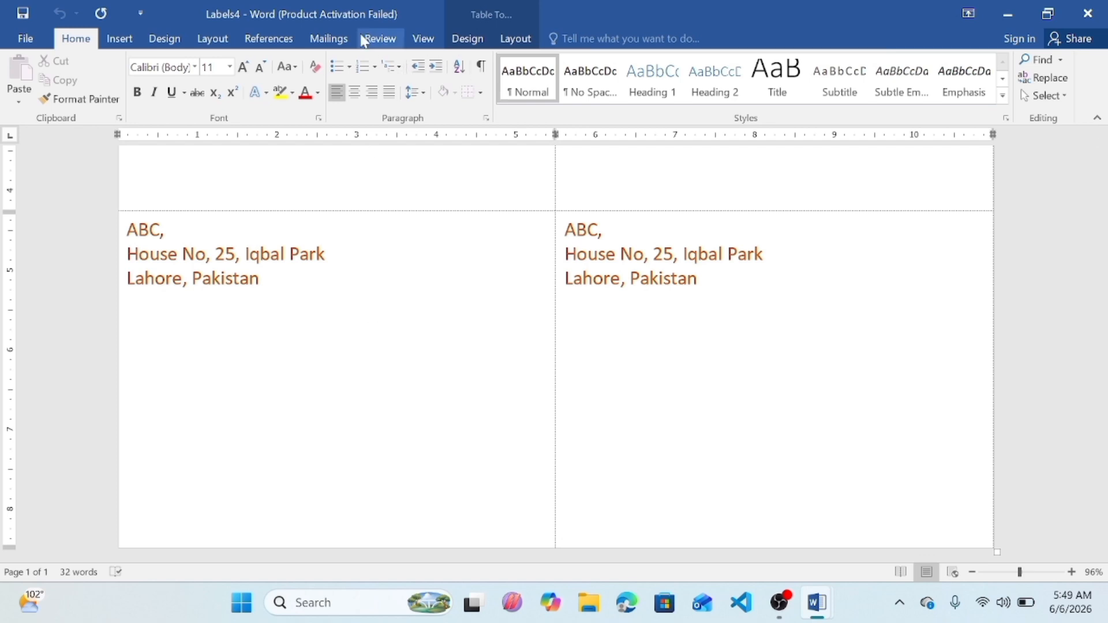
Step: Reopen the label options and change the Microsoft label product to 30 Per Page
{"action": "left_click", "coordinate": [329, 40]}
{"action": "left_click", "coordinate": [80, 74]}
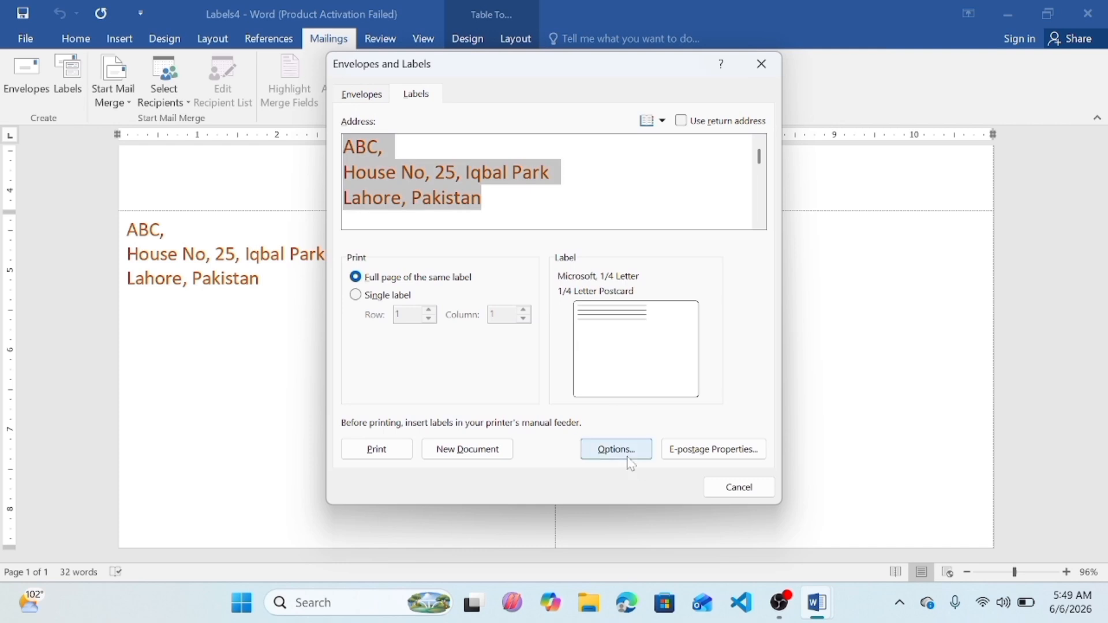
{"action": "left_click", "coordinate": [622, 451]}
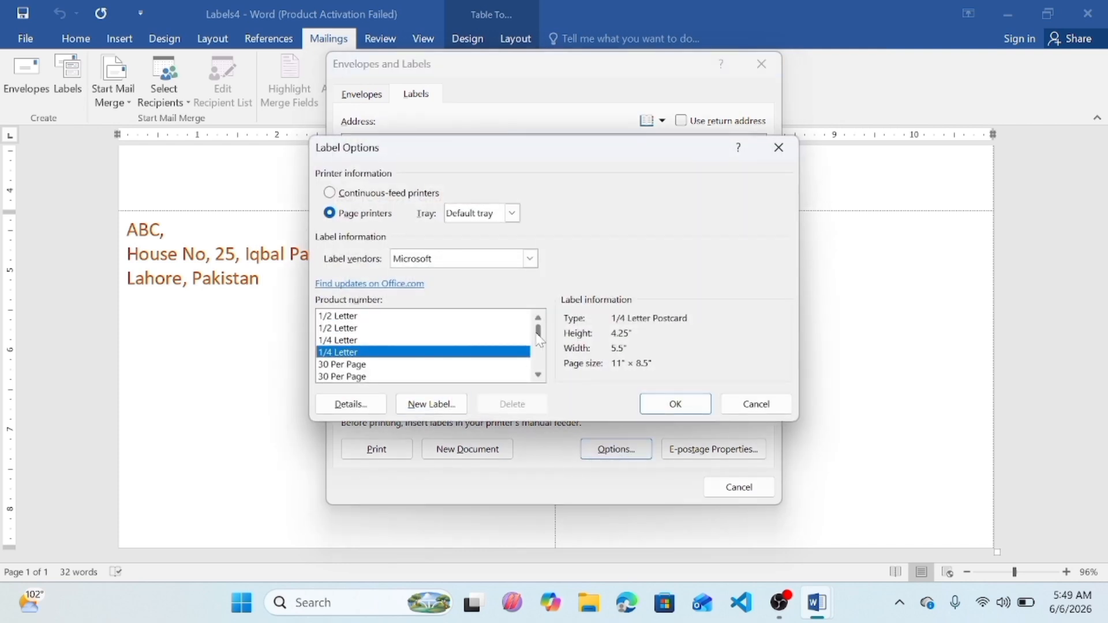
{"action": "left_click_drag", "start_coordinate": [538, 336], "coordinate": [541, 343]}
{"action": "scroll", "coordinate": [340, 320], "scroll_direction": "up", "scroll_amount": 3}
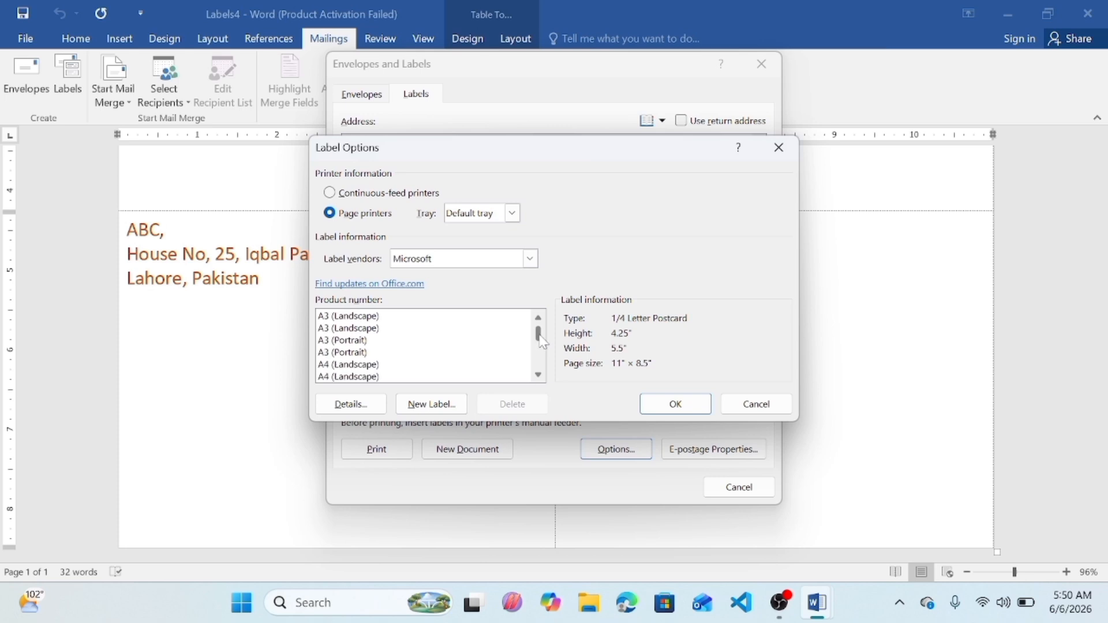
{"action": "left_click", "coordinate": [339, 317]}
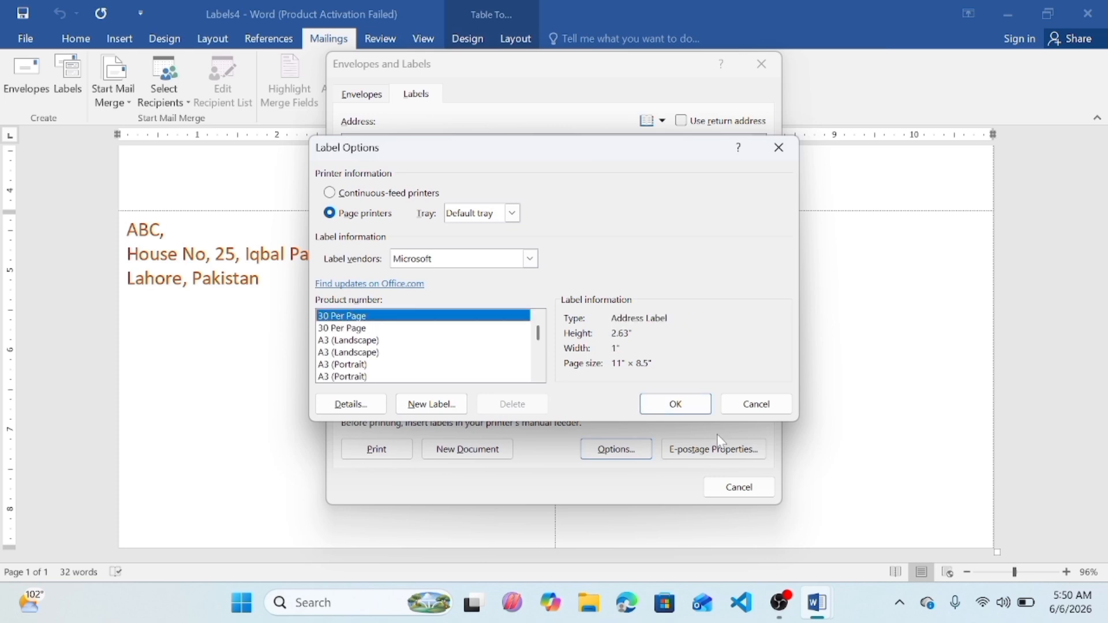
{"action": "left_click", "coordinate": [695, 411]}
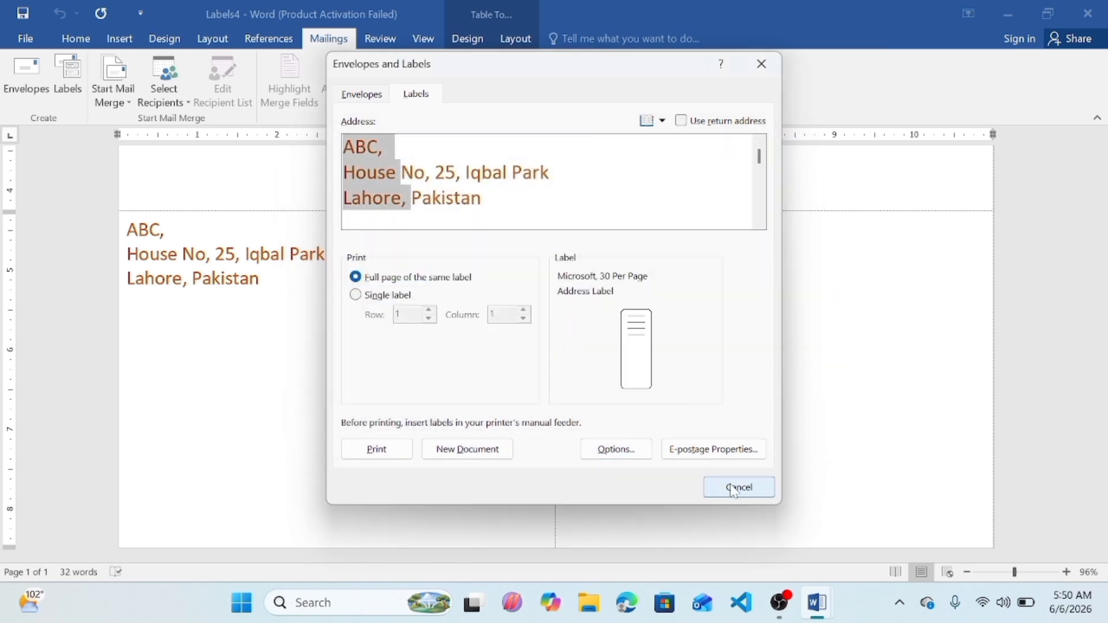
Step: Generate a new document of 30 Per Page address labels
{"action": "left_click", "coordinate": [456, 450]}
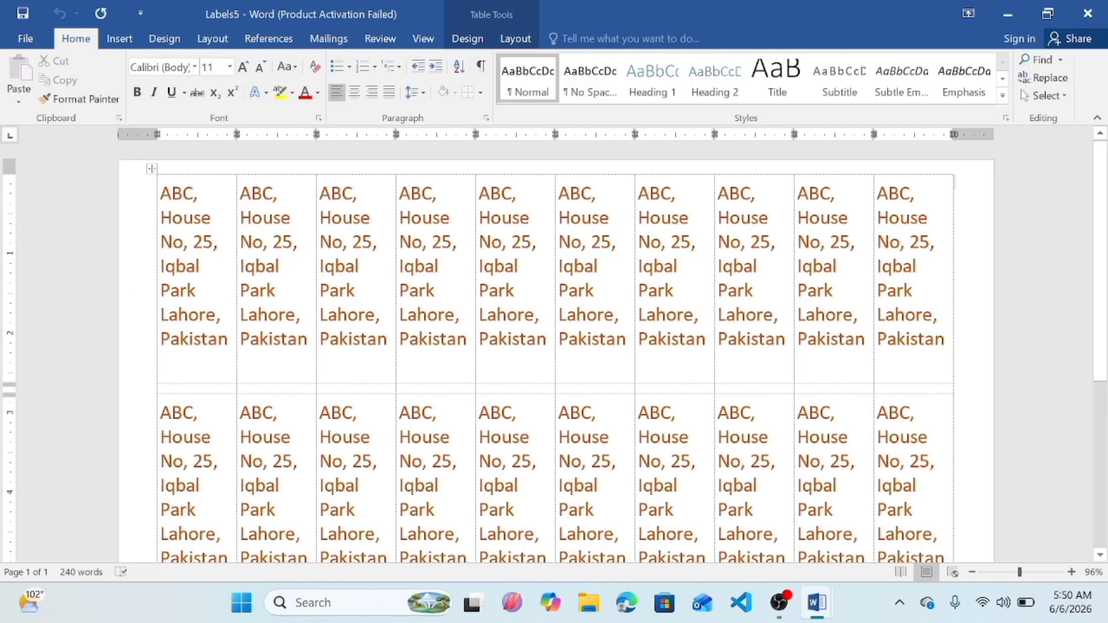
{"action": "left_click_drag", "start_coordinate": [1102, 274], "coordinate": [1104, 398]}
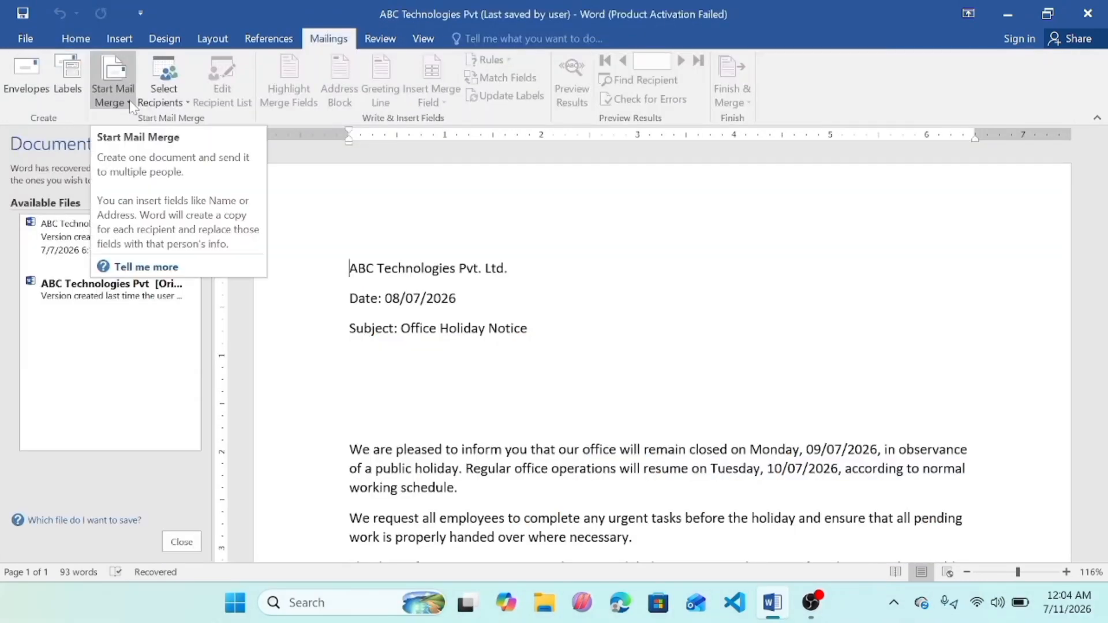
Step: Start a Letters mail merge for the ABC Technologies holiday notice document
{"action": "left_click", "coordinate": [132, 107]}
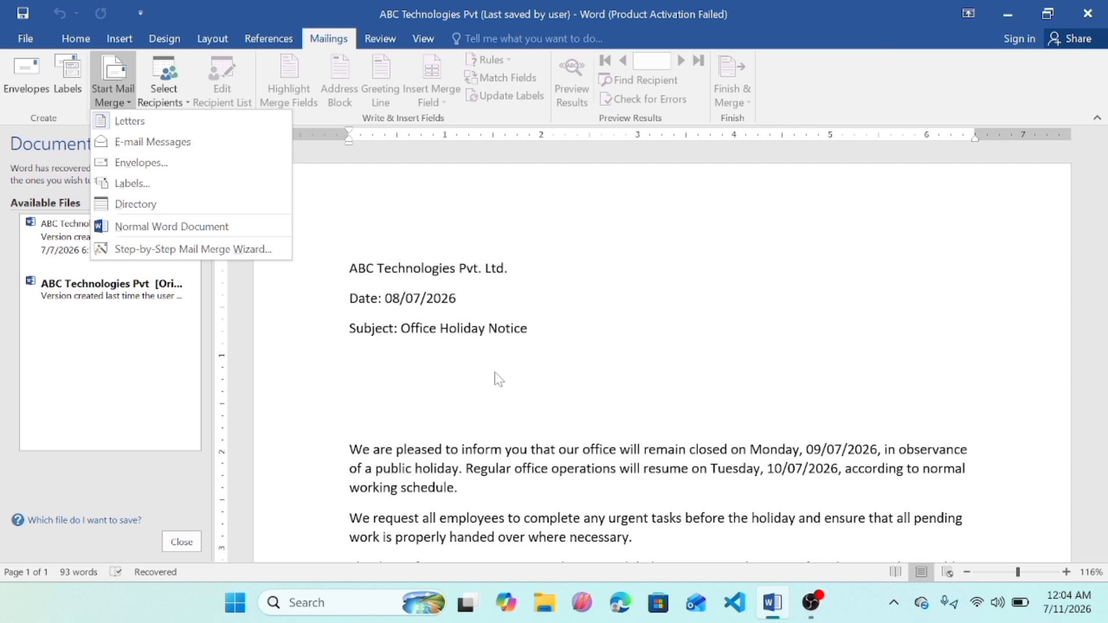
{"action": "left_click", "coordinate": [130, 121]}
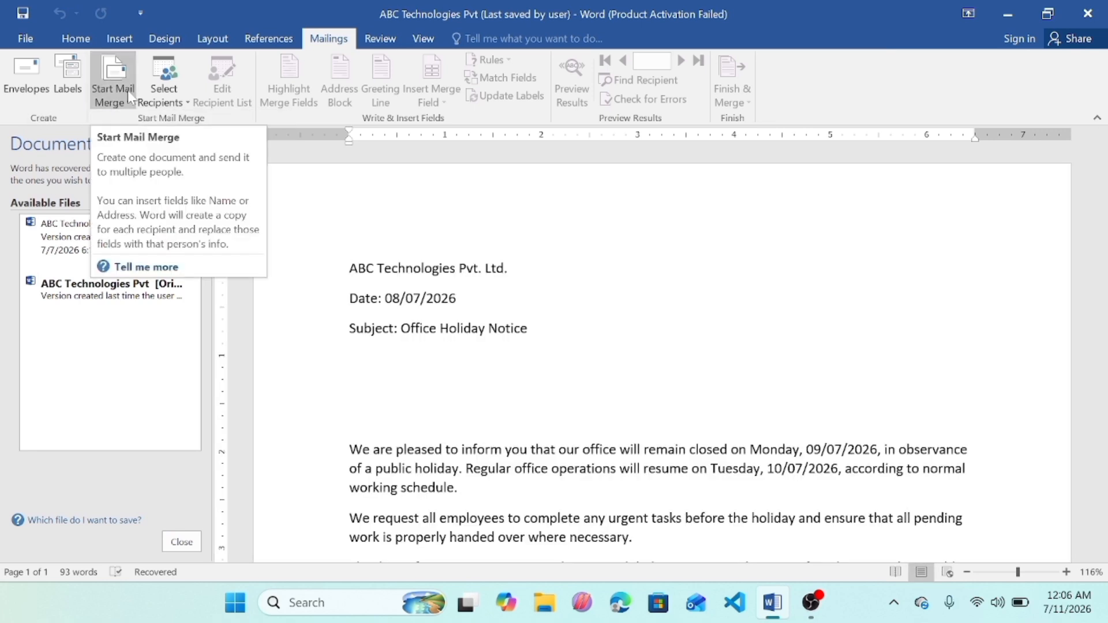
{"action": "left_click", "coordinate": [126, 90]}
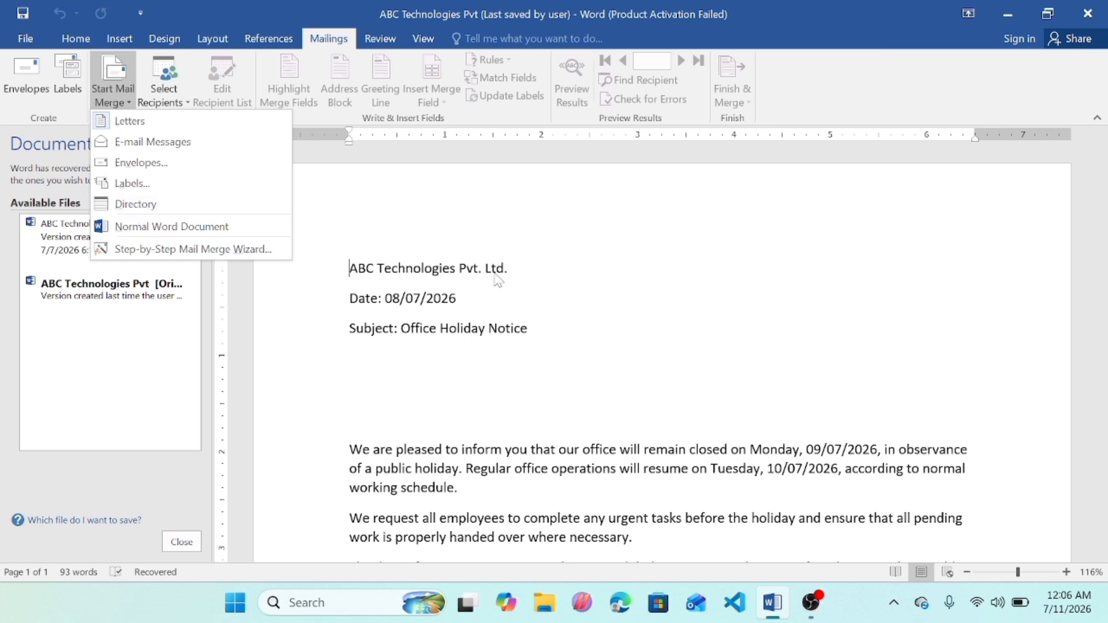
{"action": "left_click", "coordinate": [154, 119]}
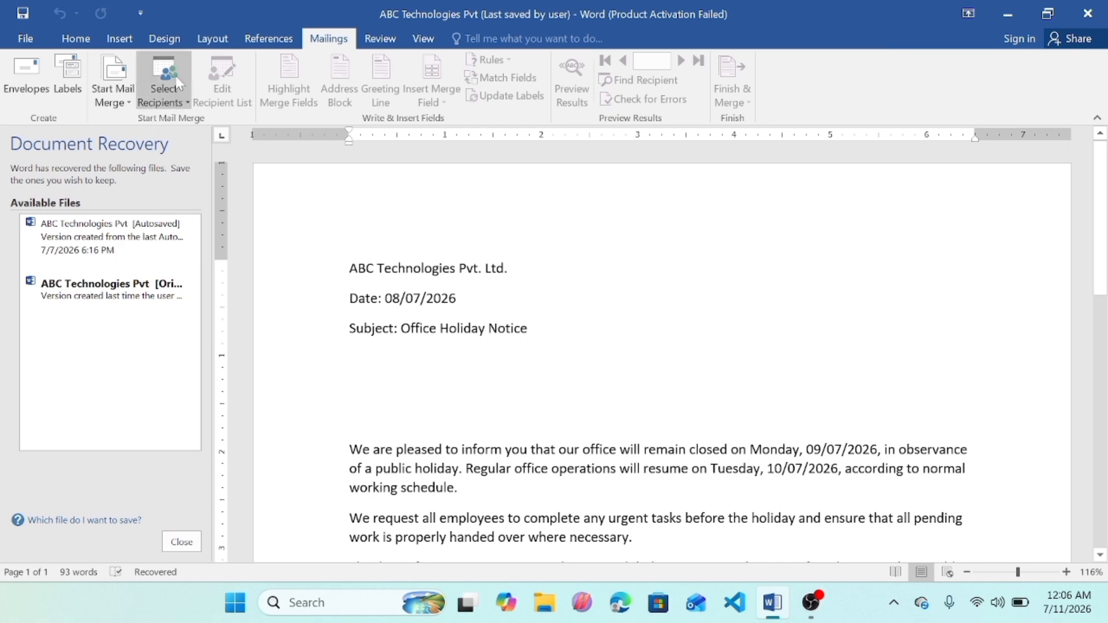
Step: Start typing a new recipient list, open its column customization and delete the Last Name field
{"action": "left_click", "coordinate": [188, 103]}
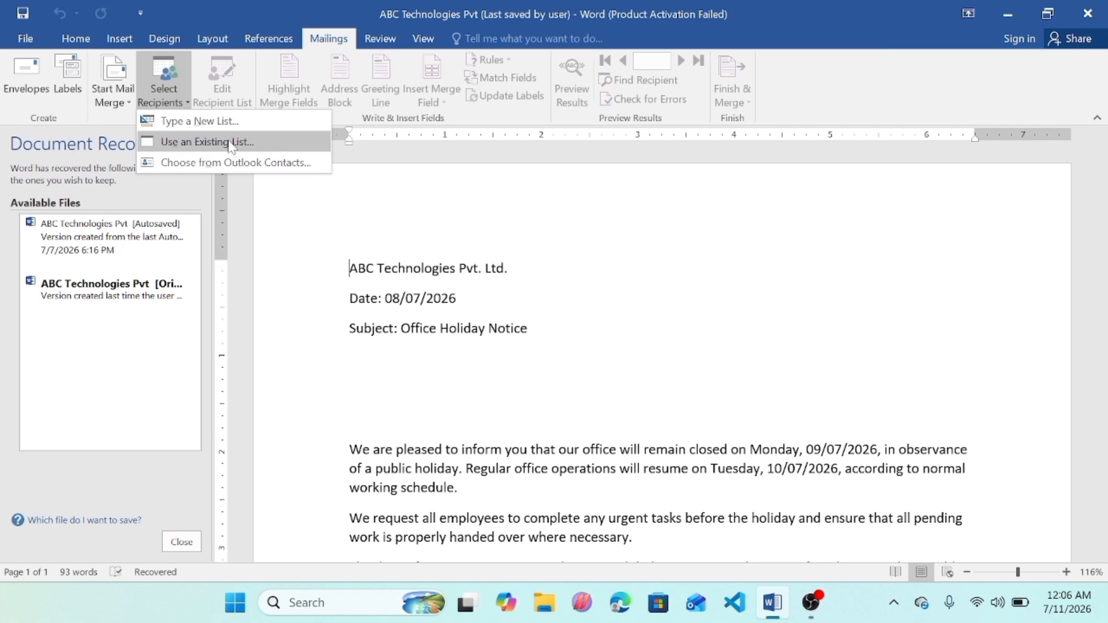
{"action": "left_click", "coordinate": [207, 123]}
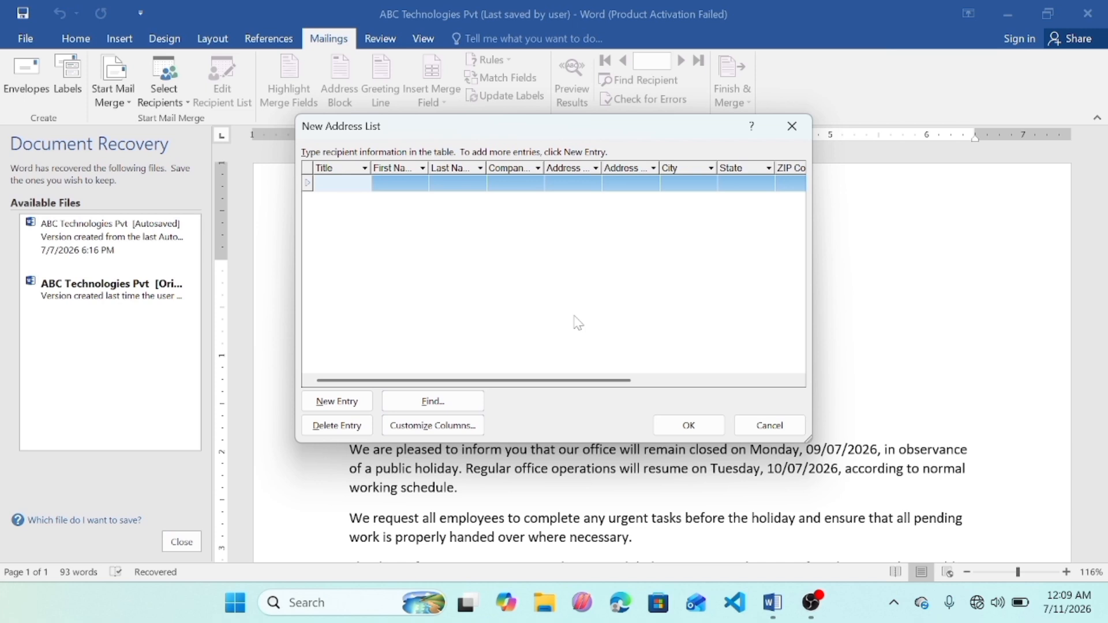
{"action": "left_click", "coordinate": [443, 428]}
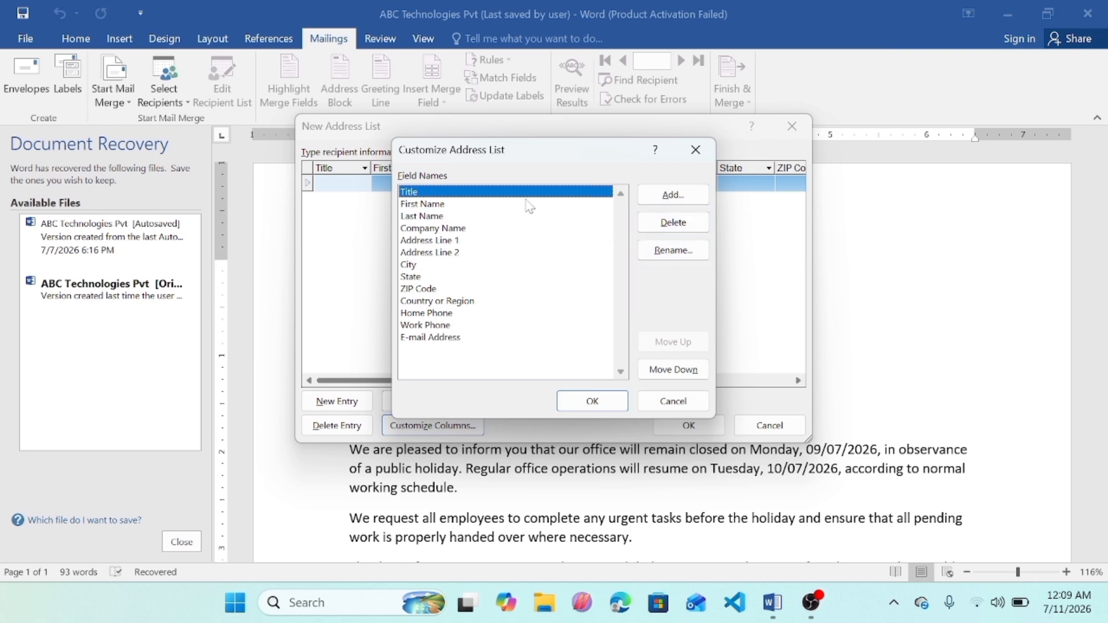
{"action": "left_click", "coordinate": [490, 222]}
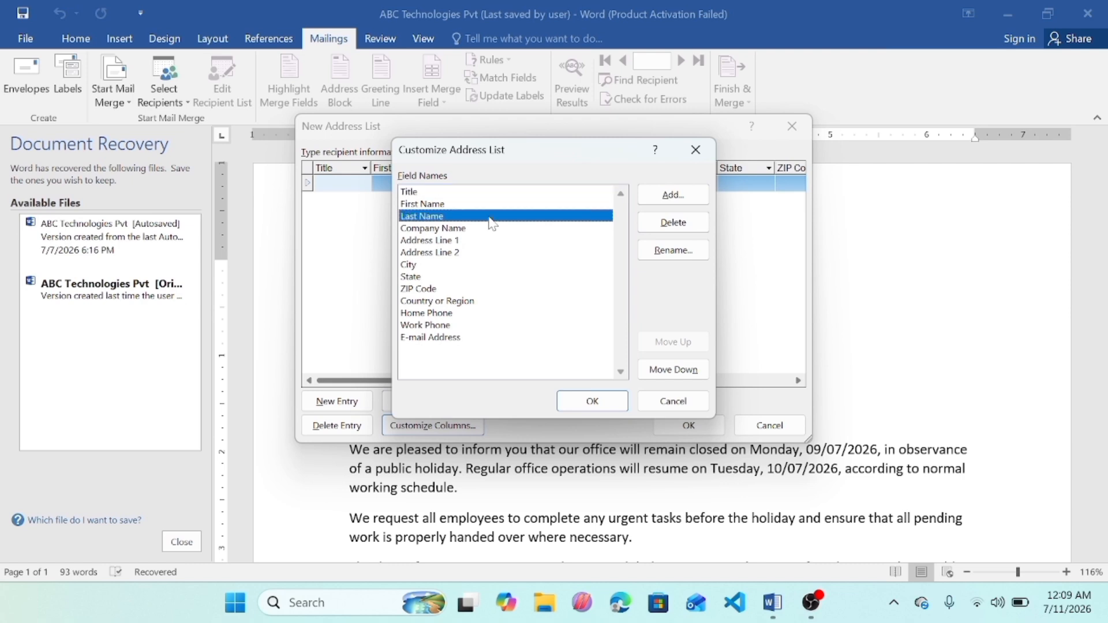
{"action": "left_click", "coordinate": [679, 223]}
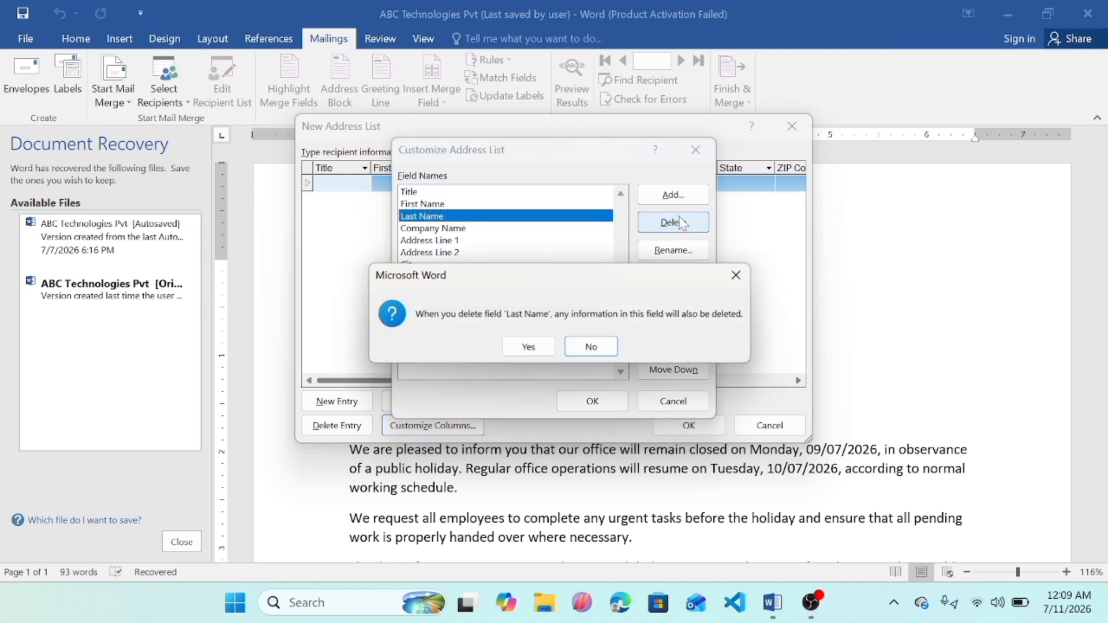
{"action": "left_click", "coordinate": [530, 348]}
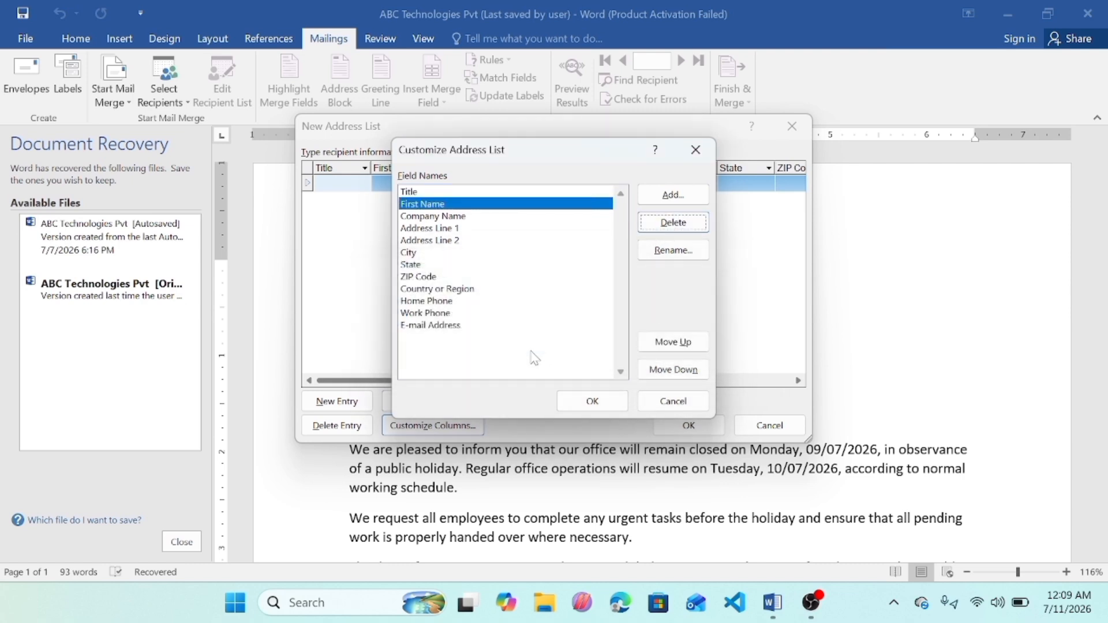
Step: Delete the Address Line 1 and State fields from the address list columns
{"action": "left_click", "coordinate": [451, 230]}
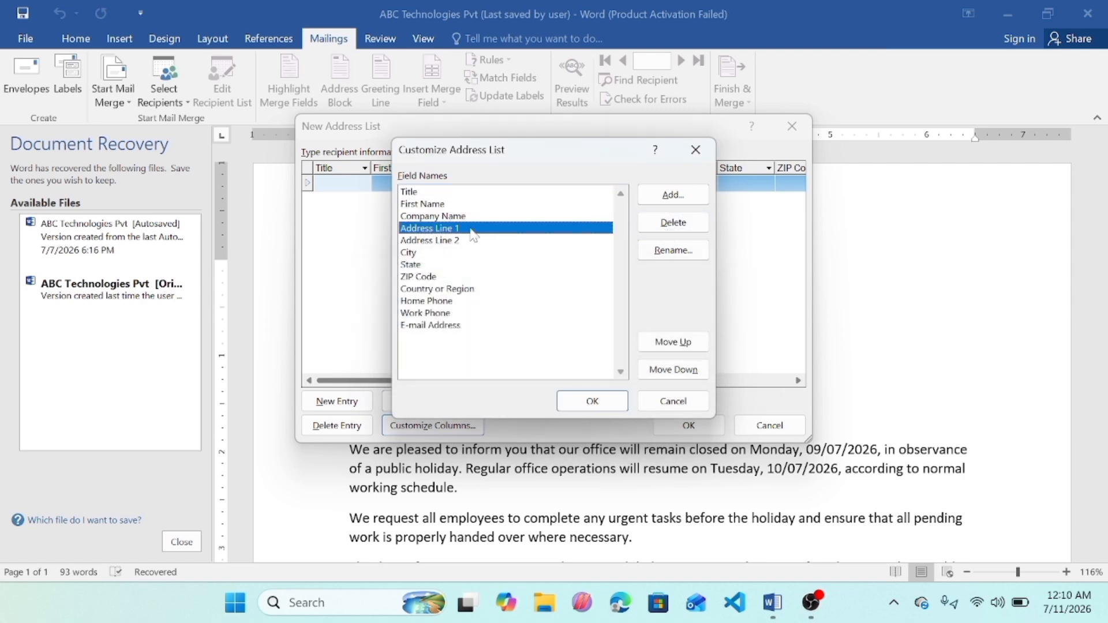
{"action": "left_click", "coordinate": [648, 225]}
{"action": "left_click", "coordinate": [513, 350]}
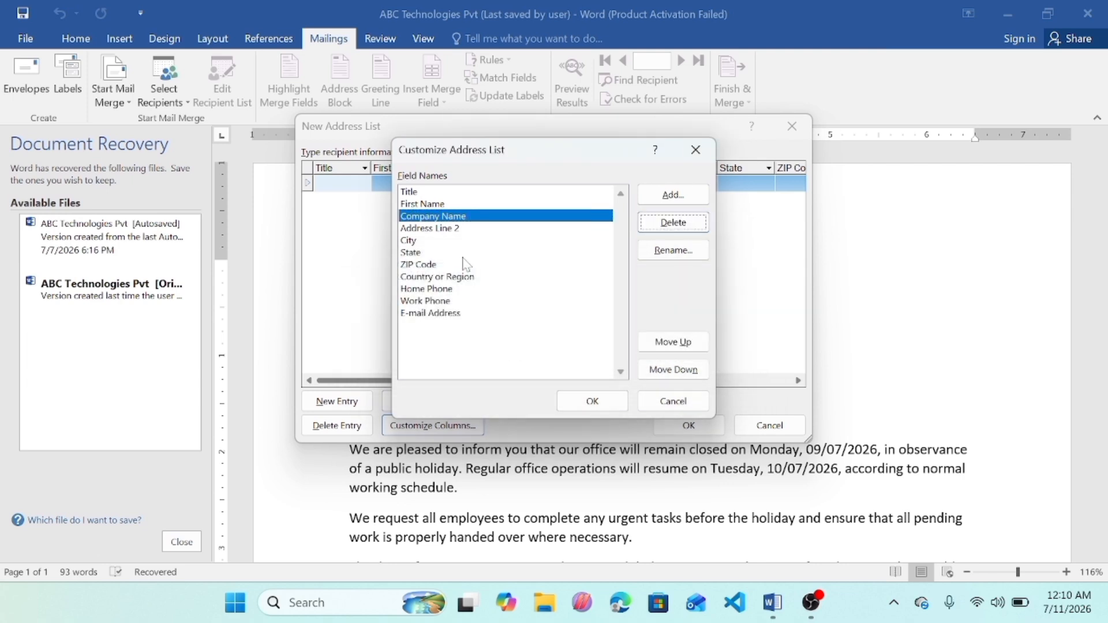
{"action": "left_click", "coordinate": [454, 241]}
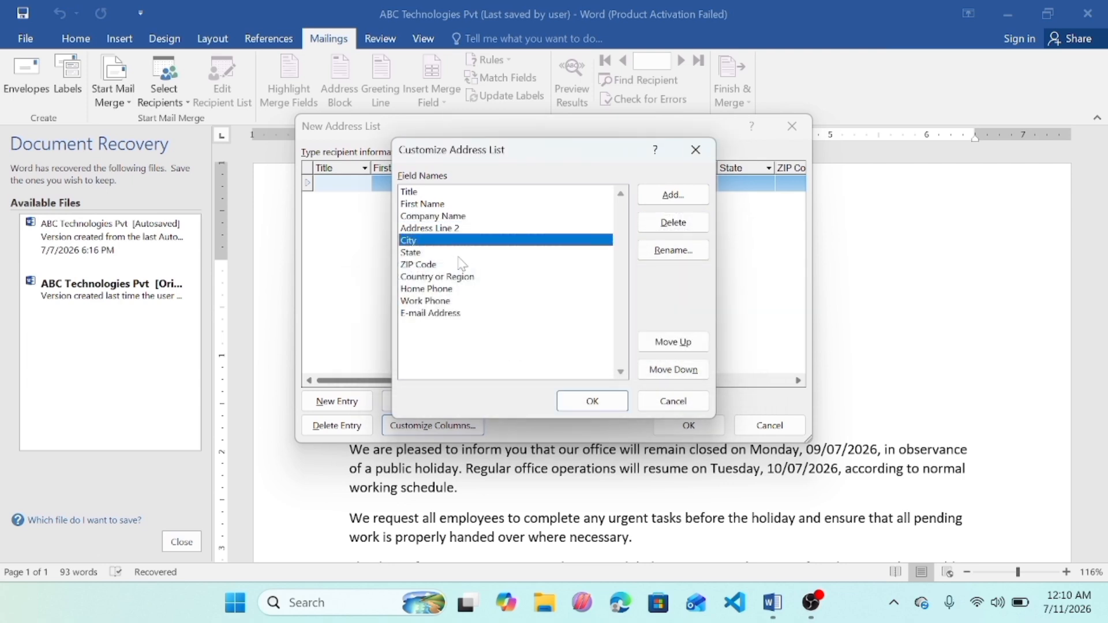
{"action": "left_click", "coordinate": [477, 253]}
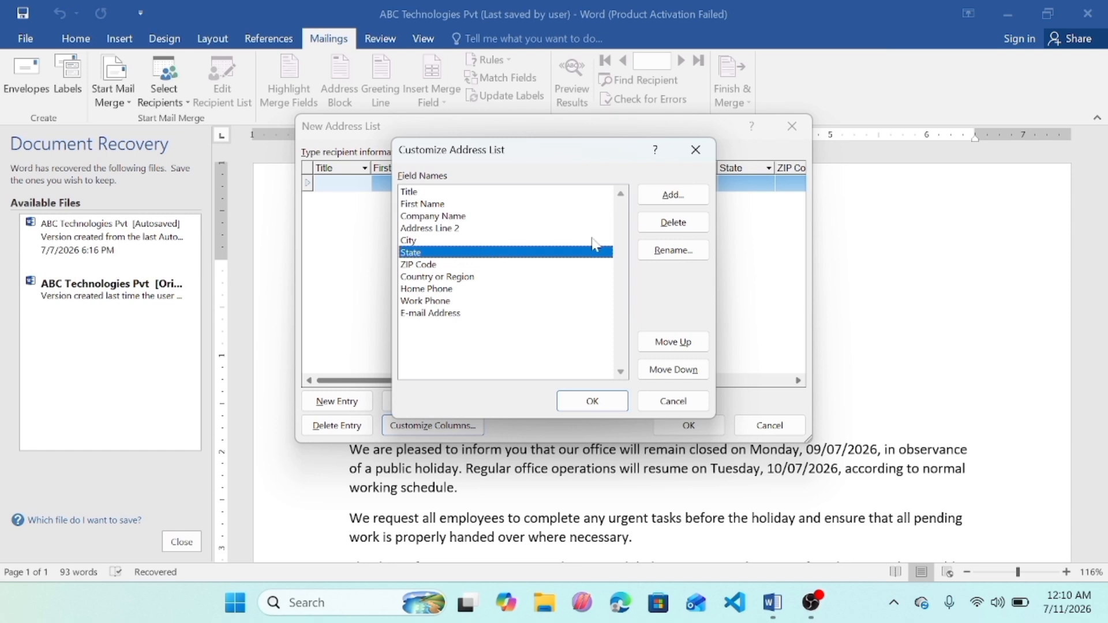
{"action": "left_click", "coordinate": [673, 222]}
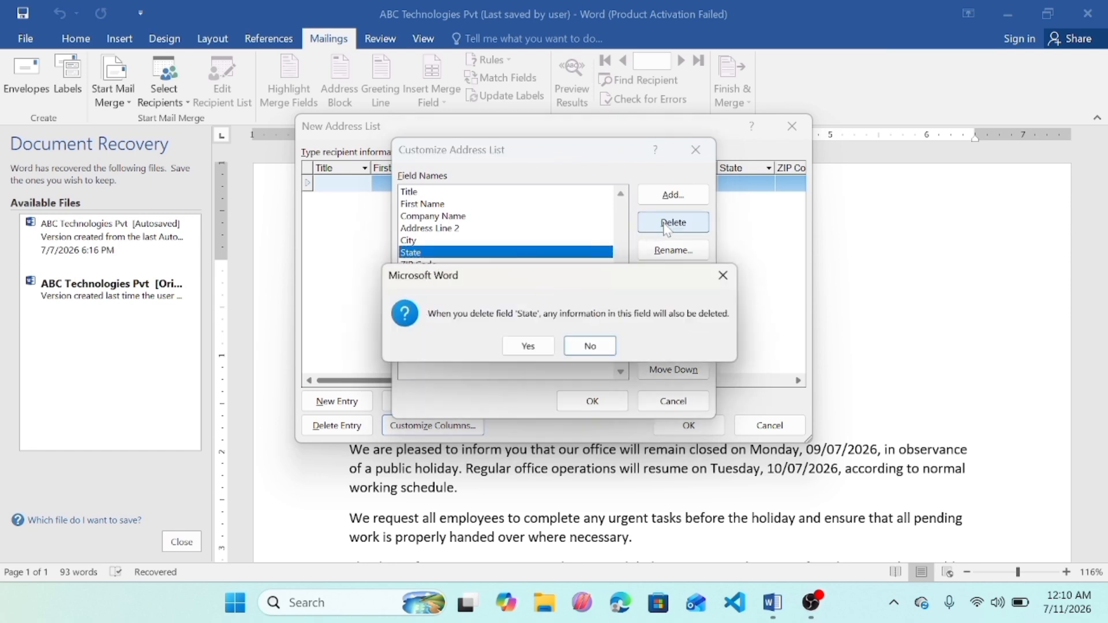
{"action": "left_click", "coordinate": [528, 347]}
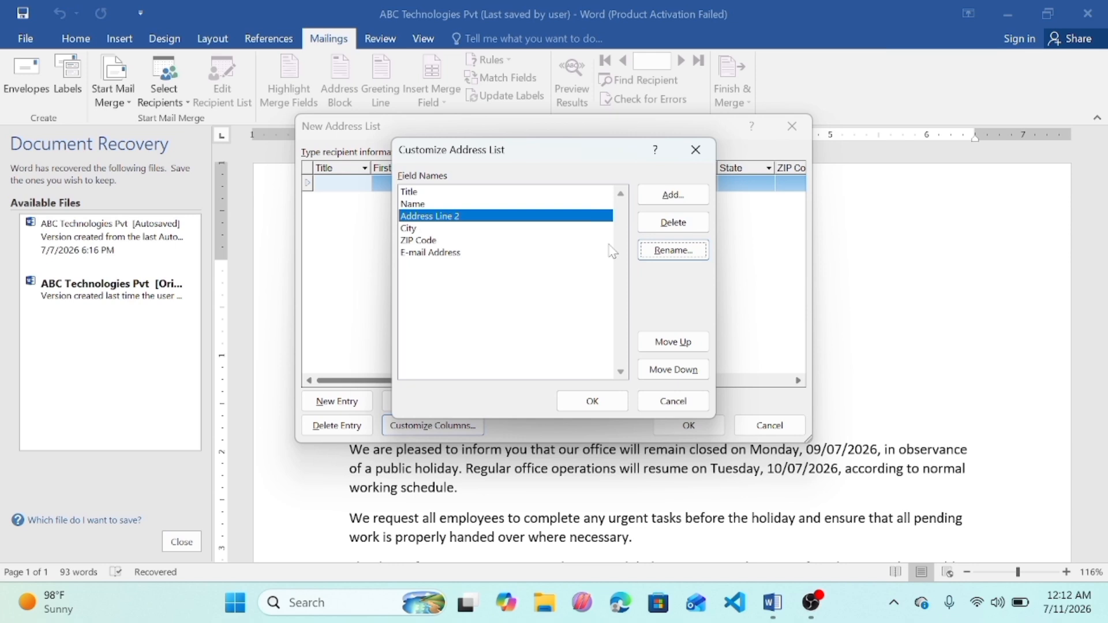
Step: Rename the Address Line 2 field to Address
{"action": "left_click", "coordinate": [705, 252]}
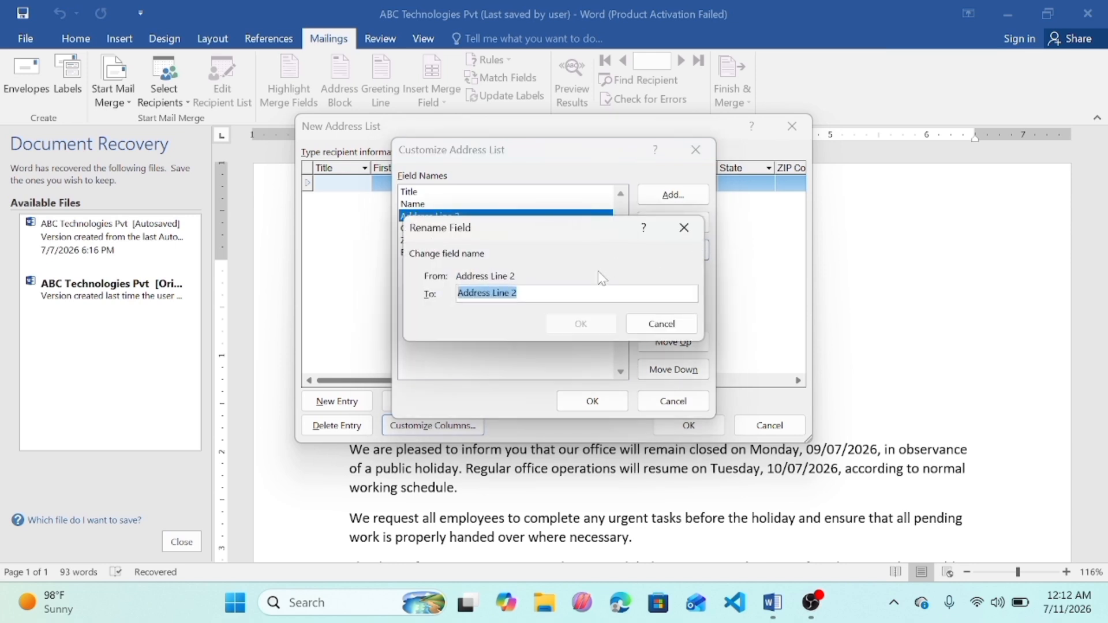
{"action": "key", "text": "BackSpace"}
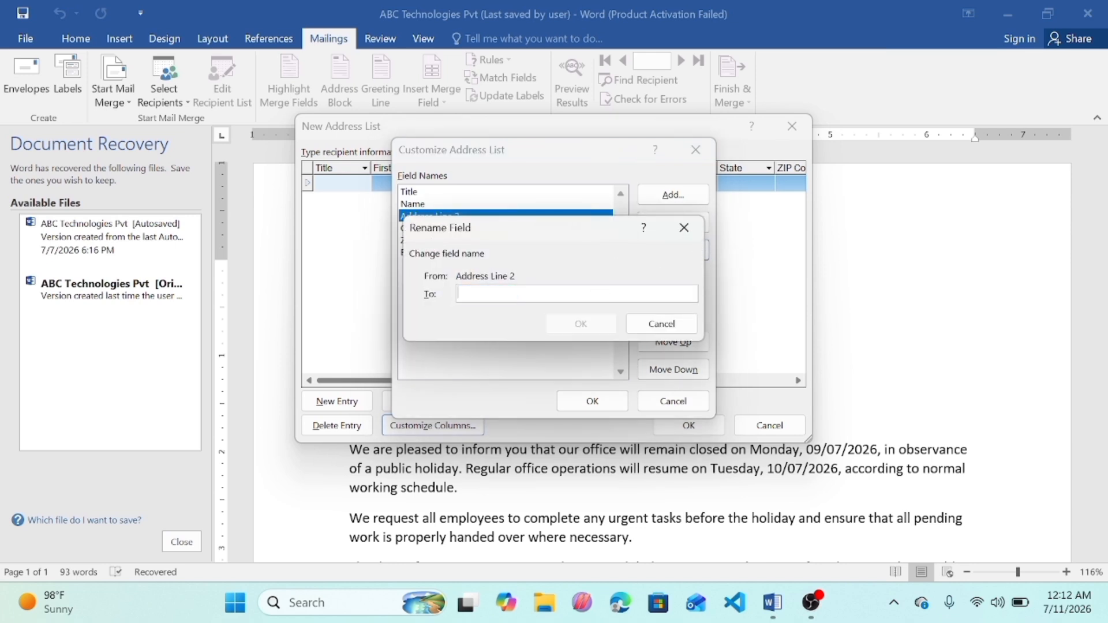
{"action": "type", "text": "Address"}
{"action": "left_click", "coordinate": [568, 328]}
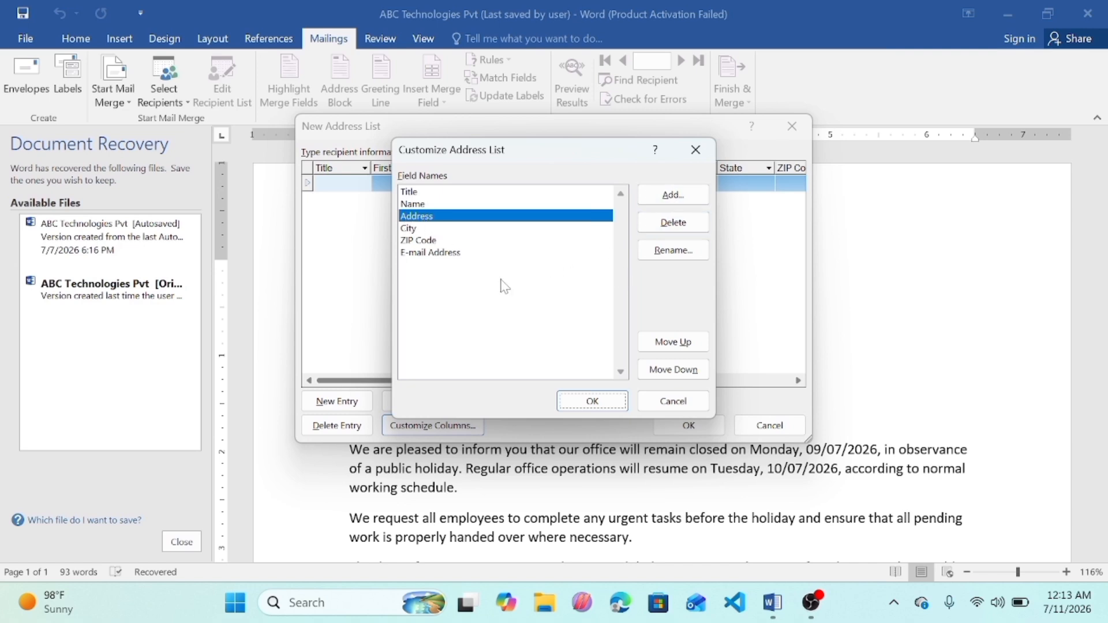
Step: Add a new field named Date and then delete it again
{"action": "left_click", "coordinate": [654, 203]}
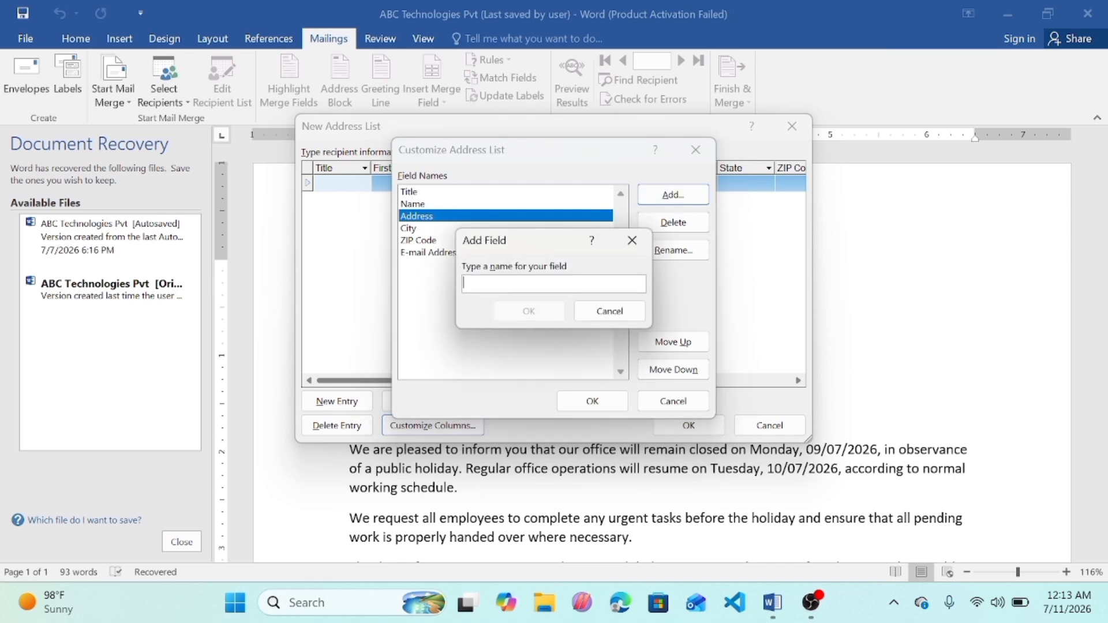
{"action": "type", "text": "D"}
{"action": "key", "text": "BackSpace"}
{"action": "key", "text": "BackSpace"}
{"action": "left_click", "coordinate": [537, 311]}
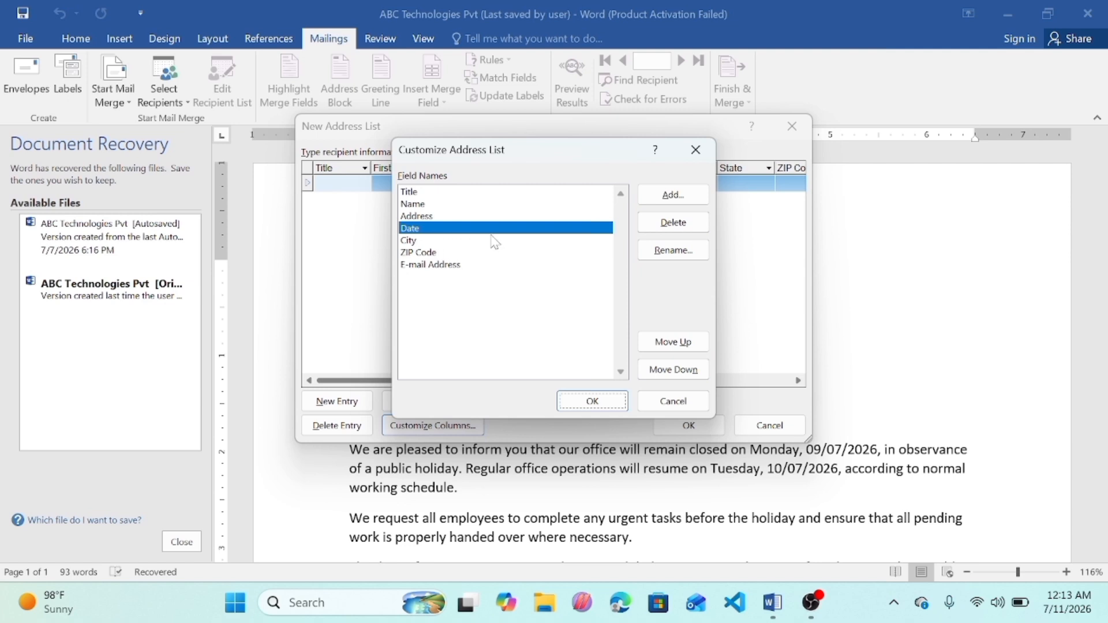
{"action": "left_click", "coordinate": [681, 223]}
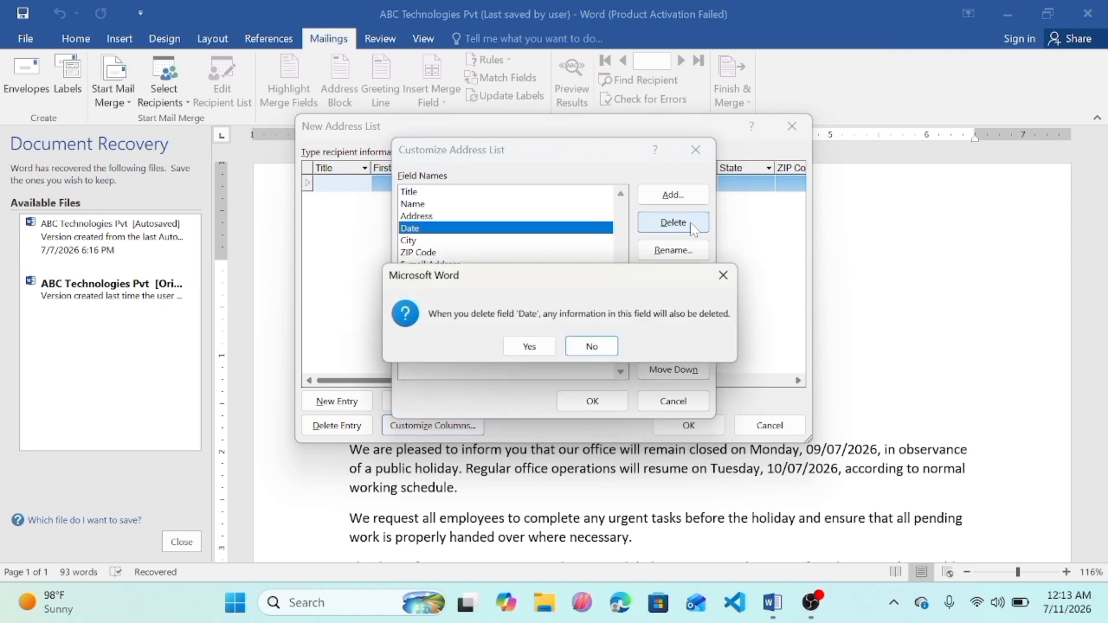
{"action": "left_click", "coordinate": [541, 350]}
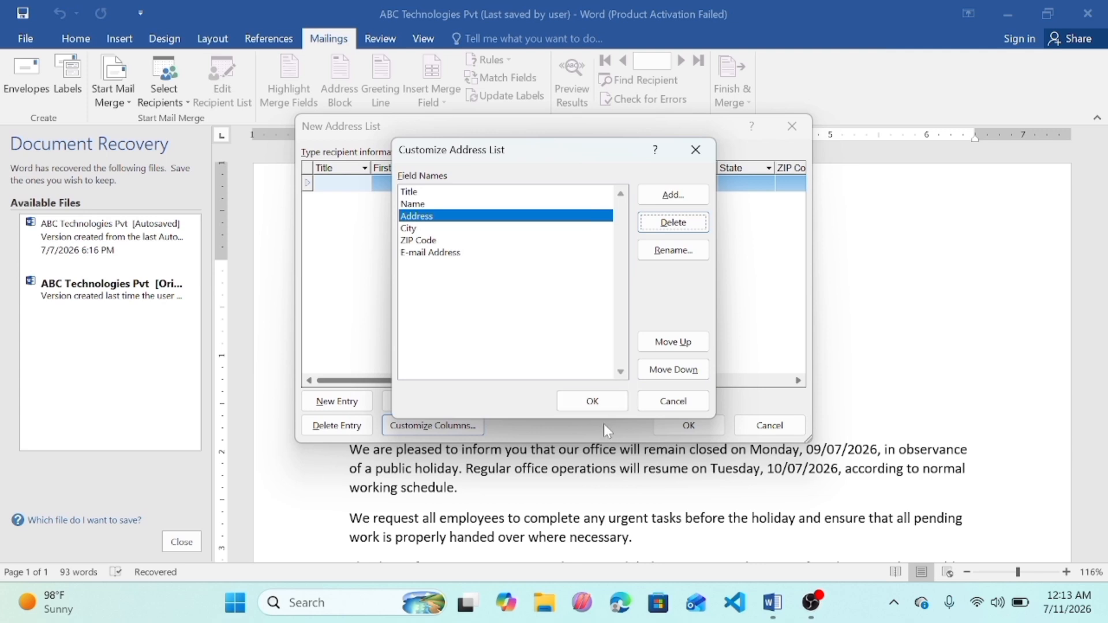
Step: Confirm the customized columns and save the new address list with its five recipient entries
{"action": "left_click", "coordinate": [592, 401]}
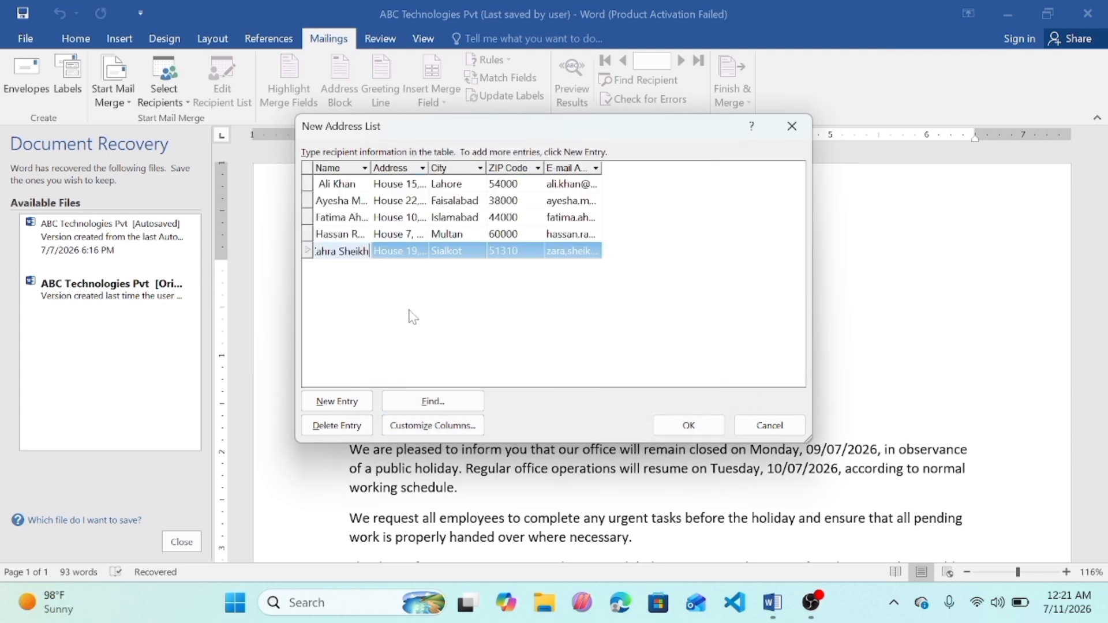
{"action": "left_click", "coordinate": [699, 431]}
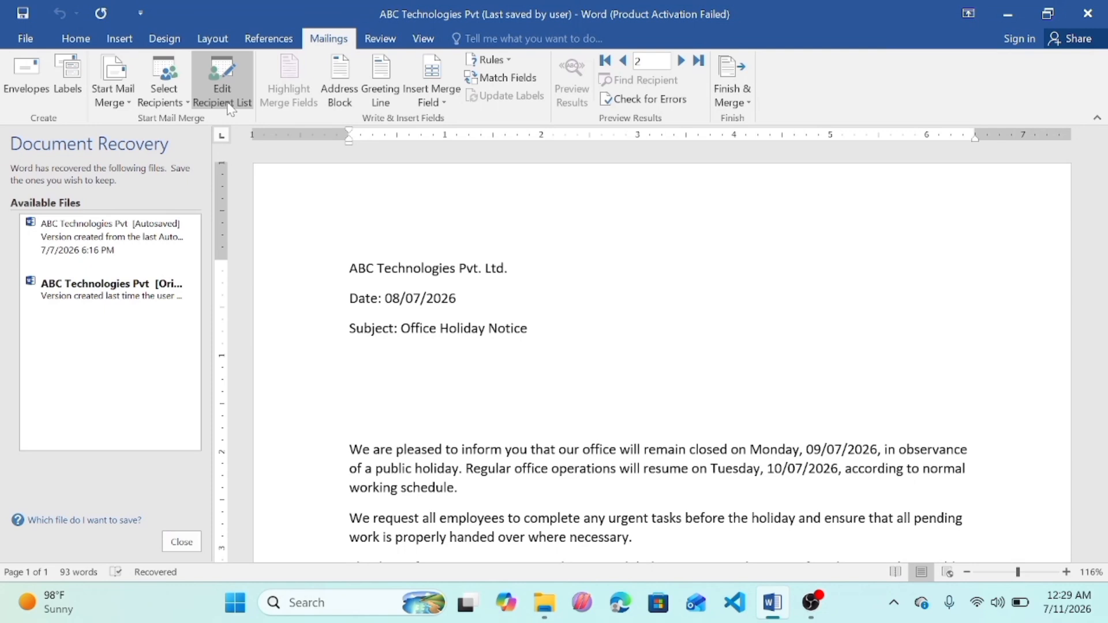
{"action": "left_click", "coordinate": [230, 109]}
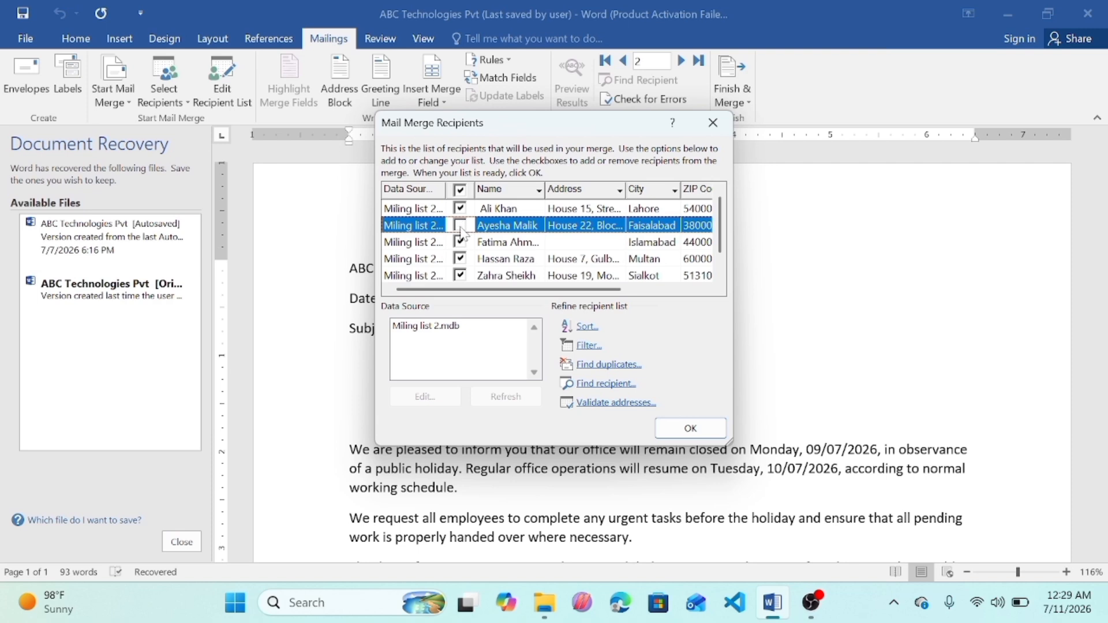
{"action": "left_click", "coordinate": [460, 259]}
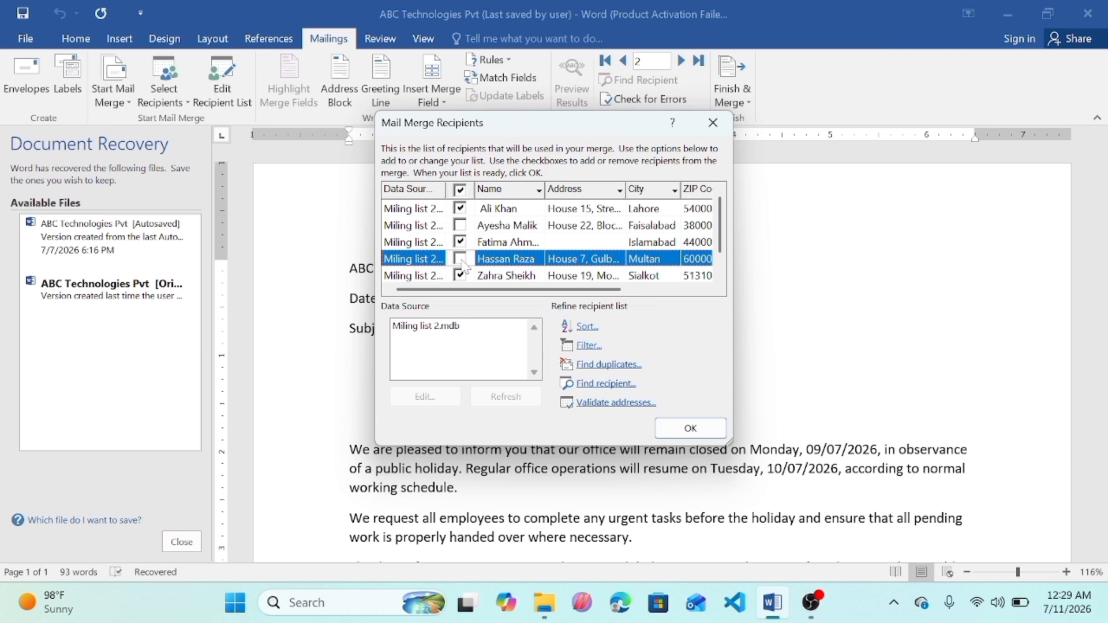
{"action": "left_click", "coordinate": [460, 258]}
{"action": "left_click", "coordinate": [460, 225]}
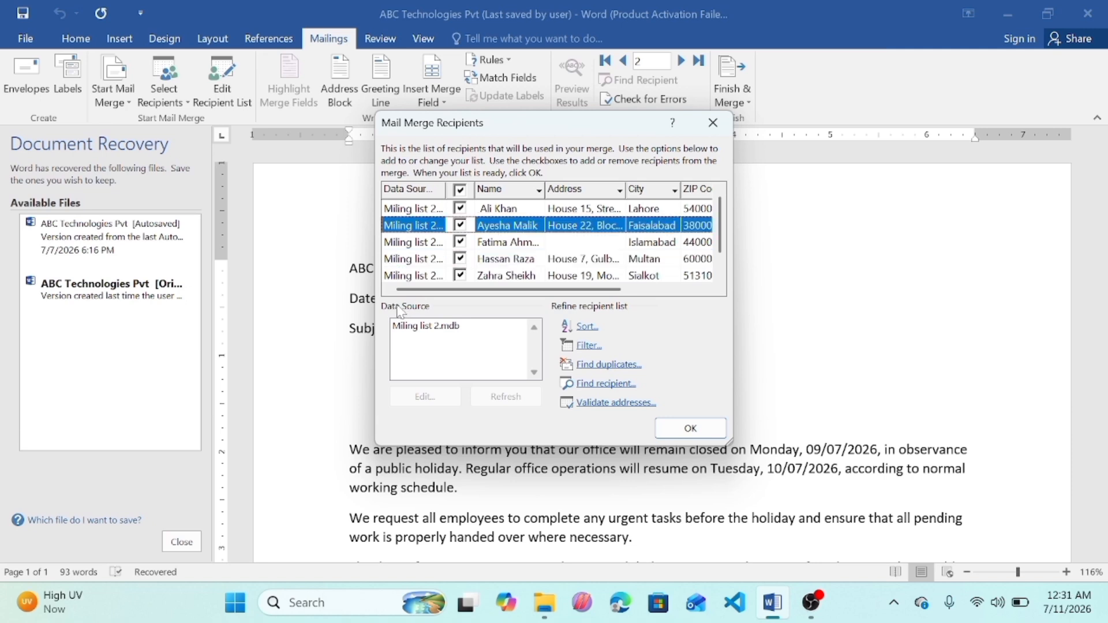
Step: Open the Miling list 2.mdb data source for editing, save the changes to it and close the recipients dialog
{"action": "left_click", "coordinate": [419, 329]}
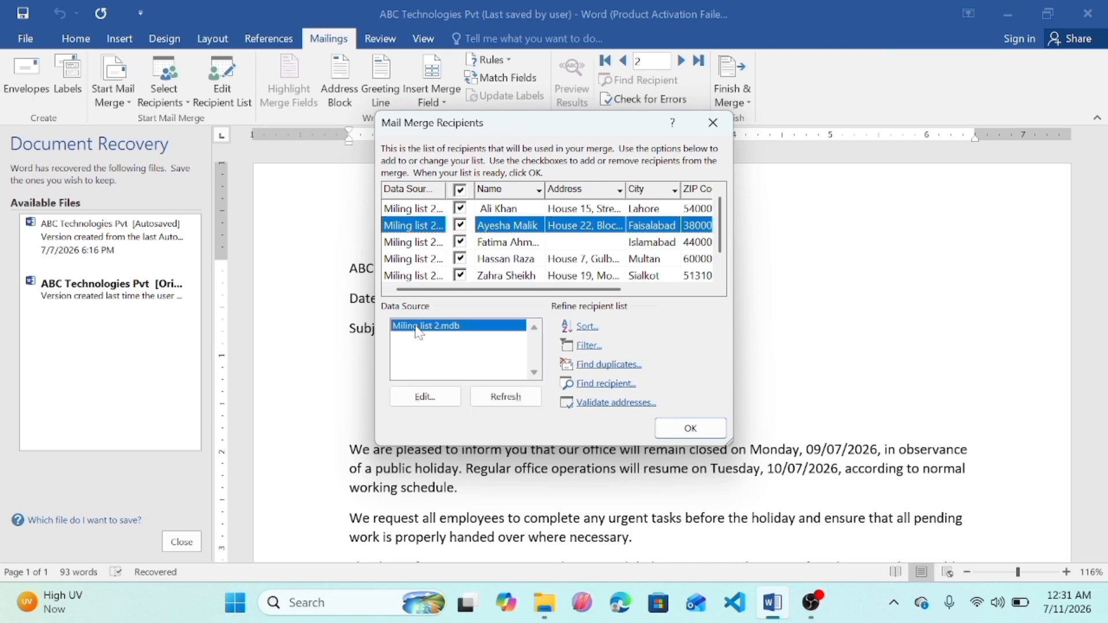
{"action": "left_click", "coordinate": [440, 397]}
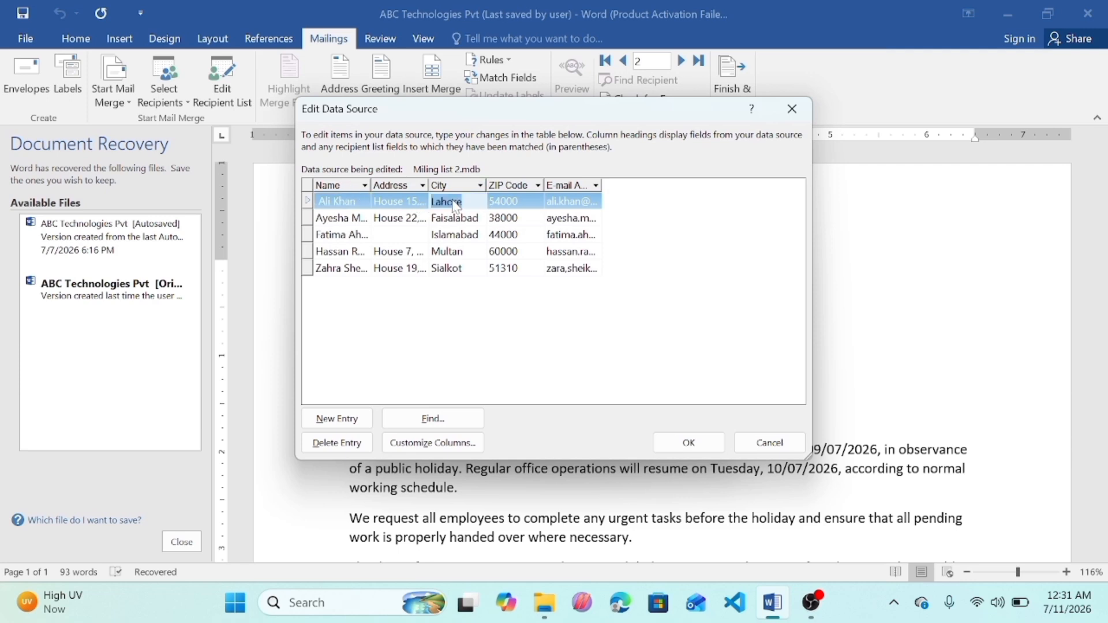
{"action": "left_click", "coordinate": [413, 203]}
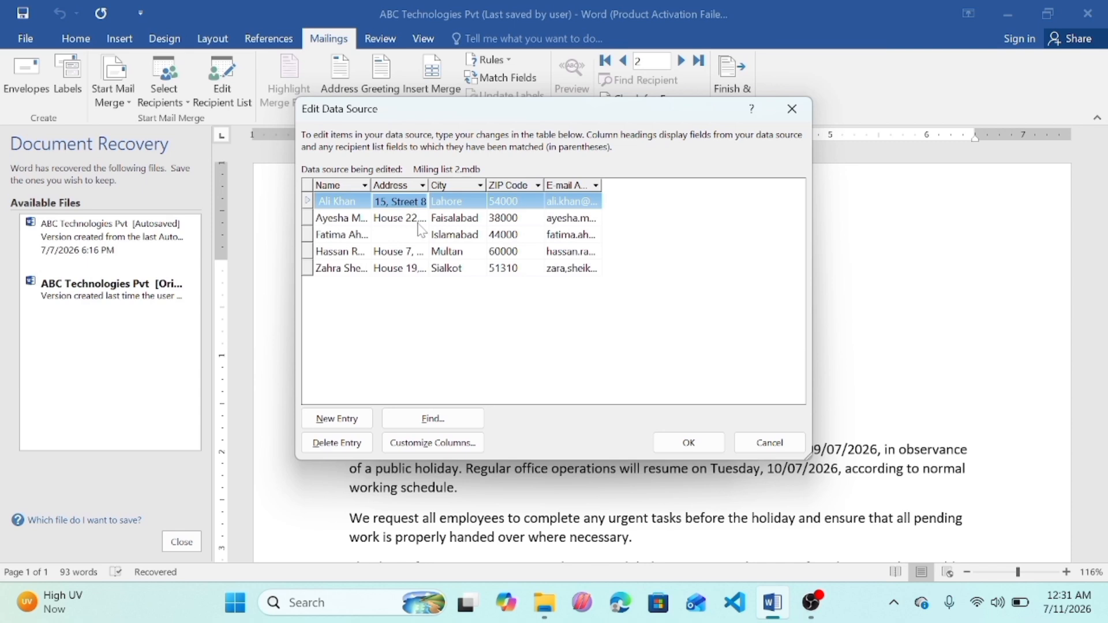
{"action": "left_click", "coordinate": [539, 219]}
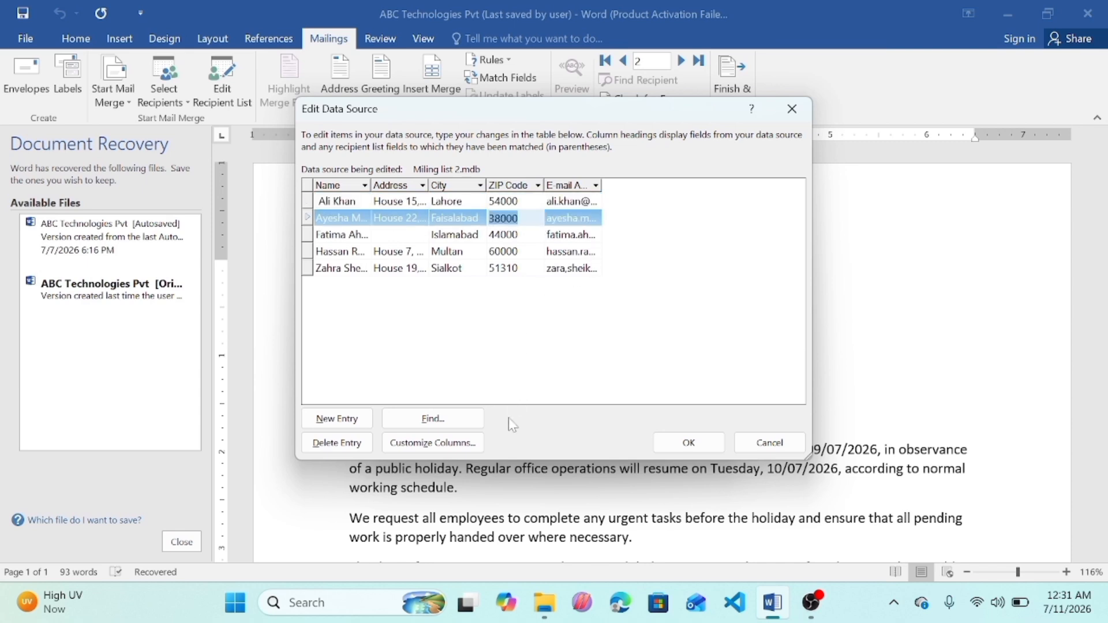
{"action": "left_click", "coordinate": [720, 449]}
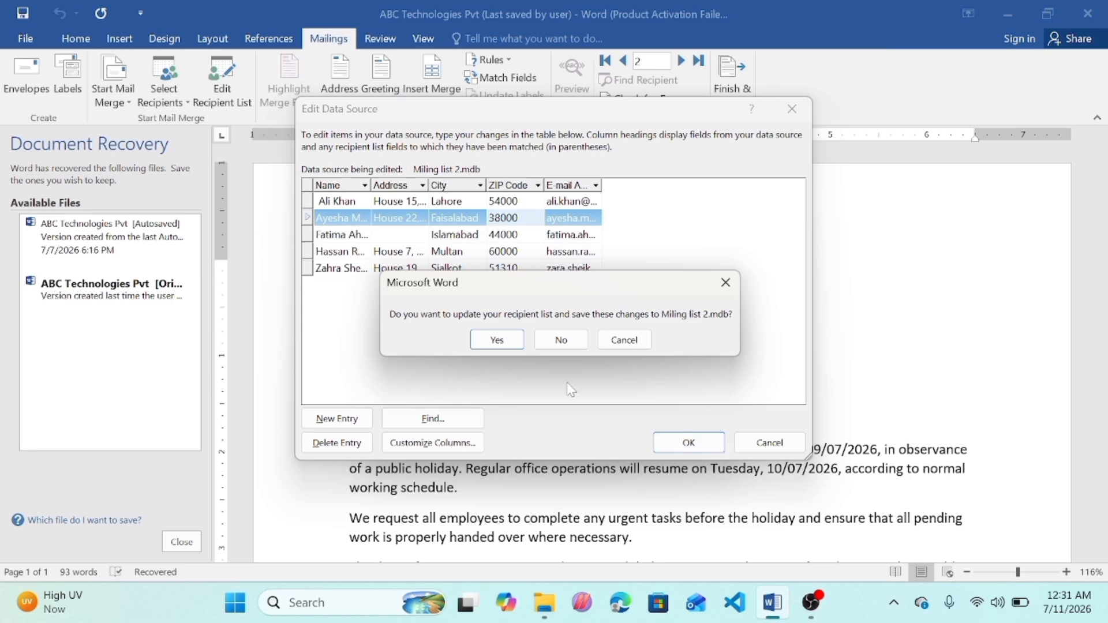
{"action": "left_click", "coordinate": [497, 339]}
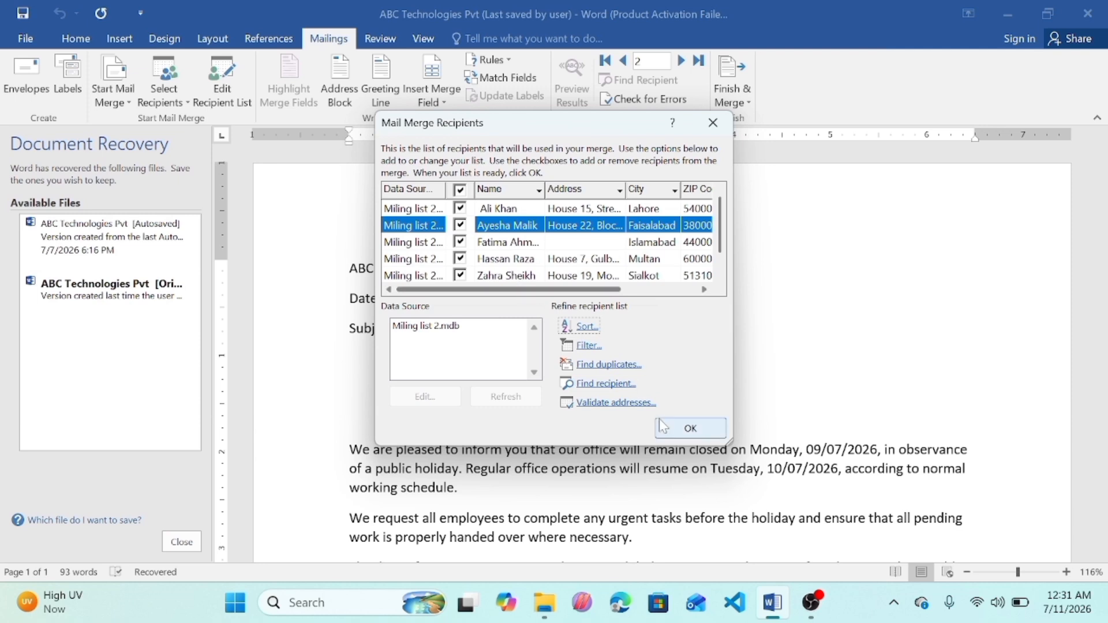
{"action": "left_click", "coordinate": [690, 428]}
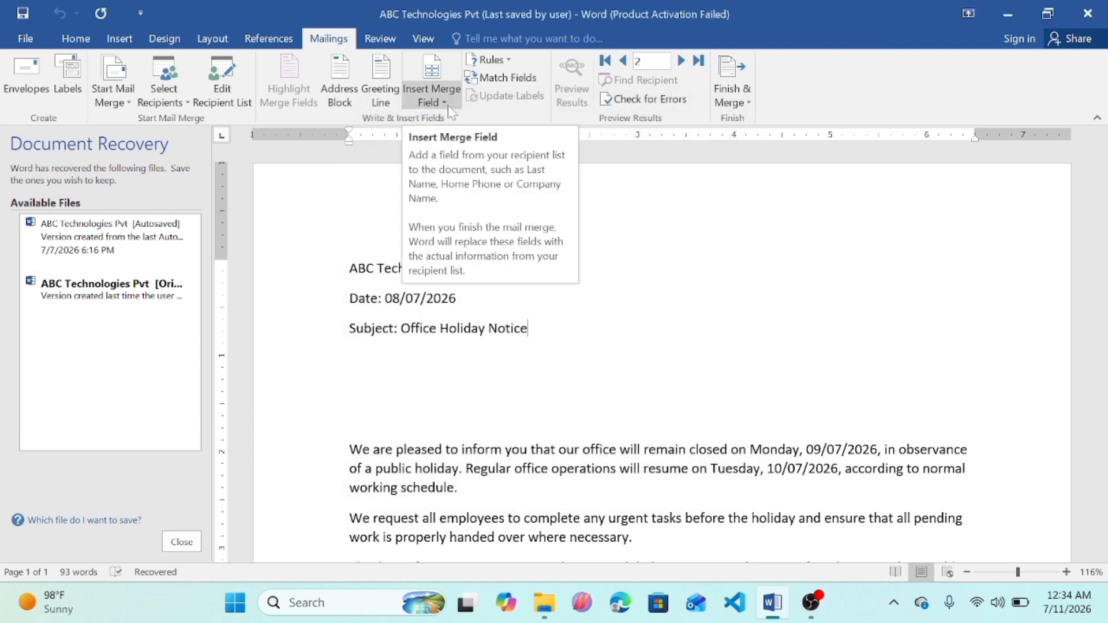
Step: Insert the Name, Address, City, ZIP_Code and Email_Address merge fields after the subject line
{"action": "left_click", "coordinate": [444, 102]}
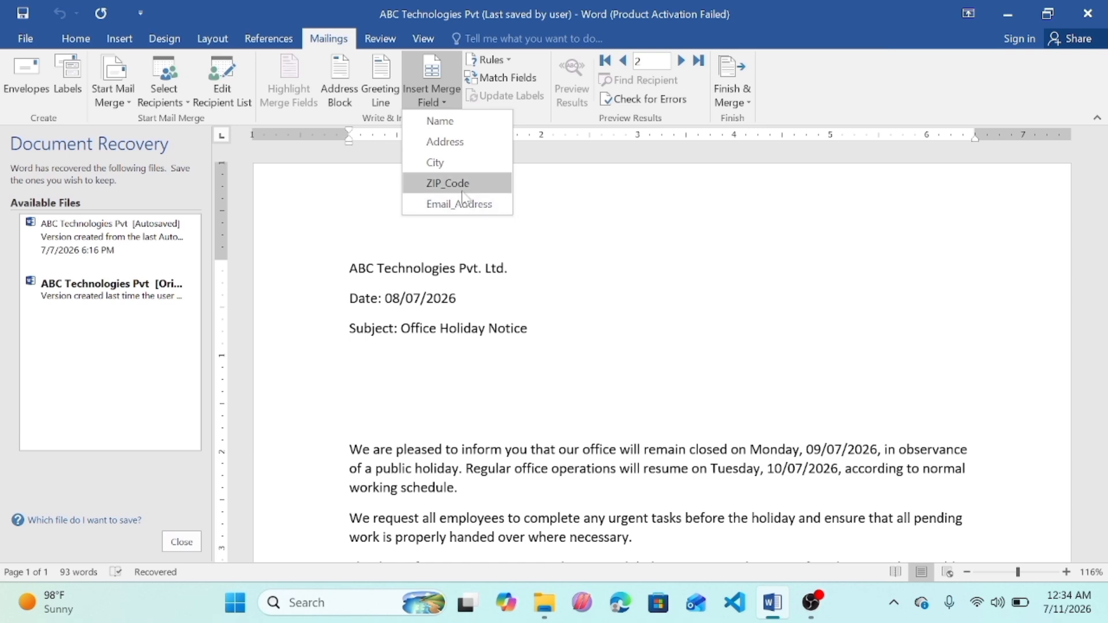
{"action": "left_click", "coordinate": [455, 127]}
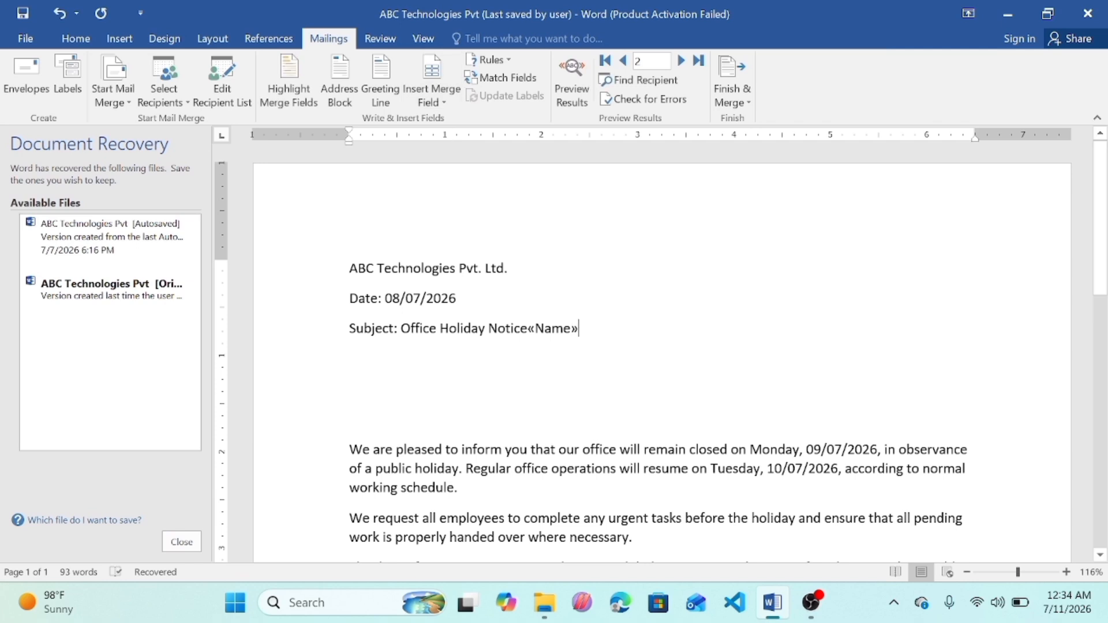
{"action": "left_click", "coordinate": [441, 105]}
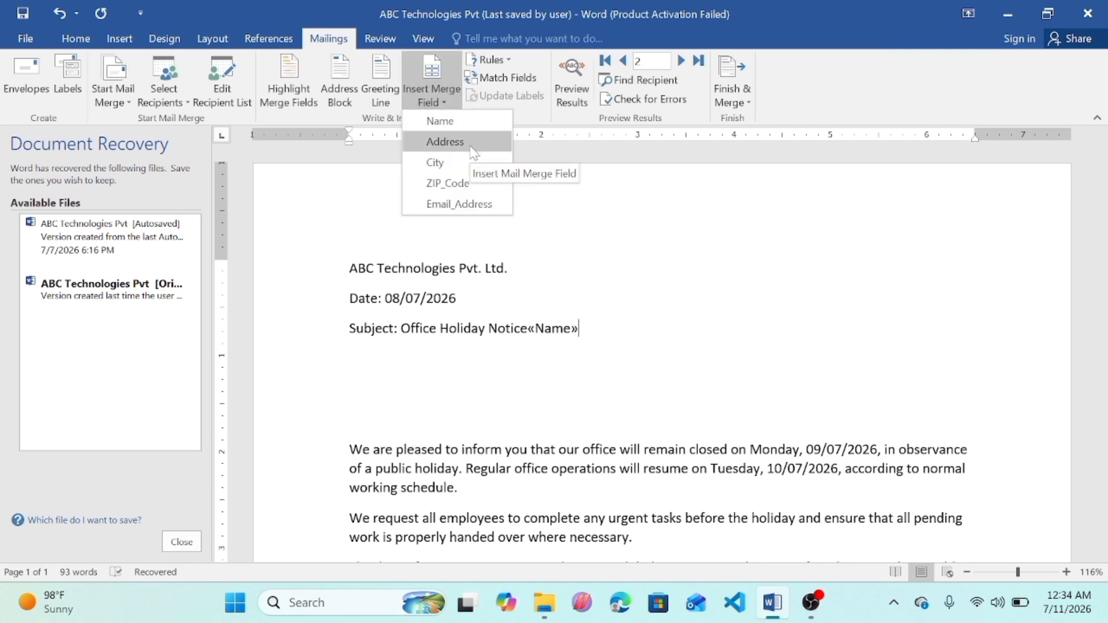
{"action": "left_click", "coordinate": [470, 145]}
{"action": "left_click", "coordinate": [453, 103]}
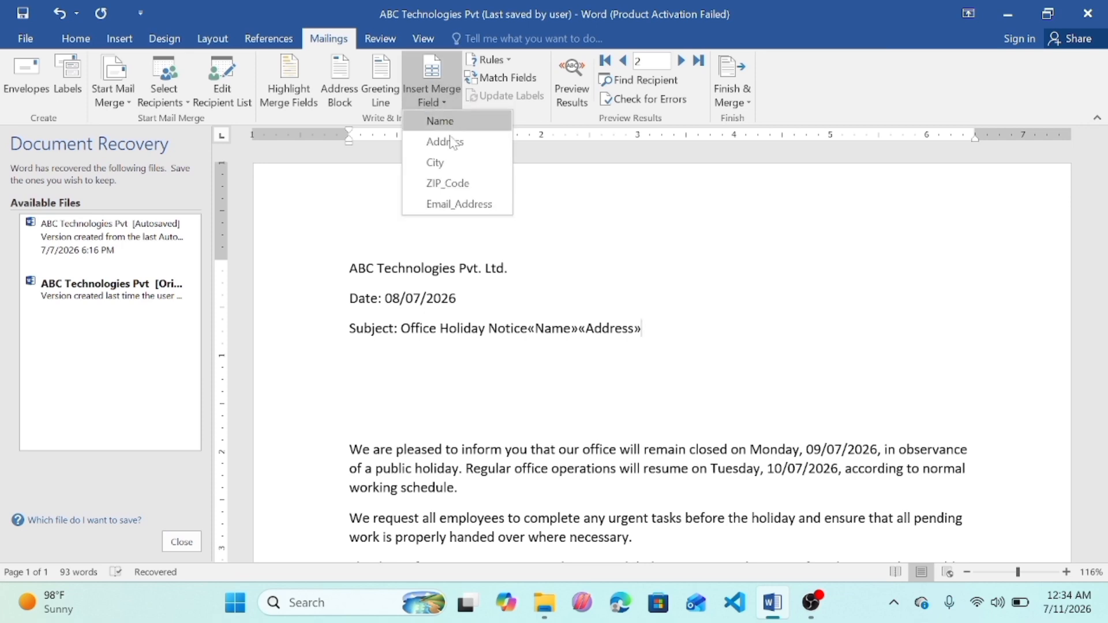
{"action": "left_click", "coordinate": [451, 161]}
{"action": "left_click", "coordinate": [442, 103]}
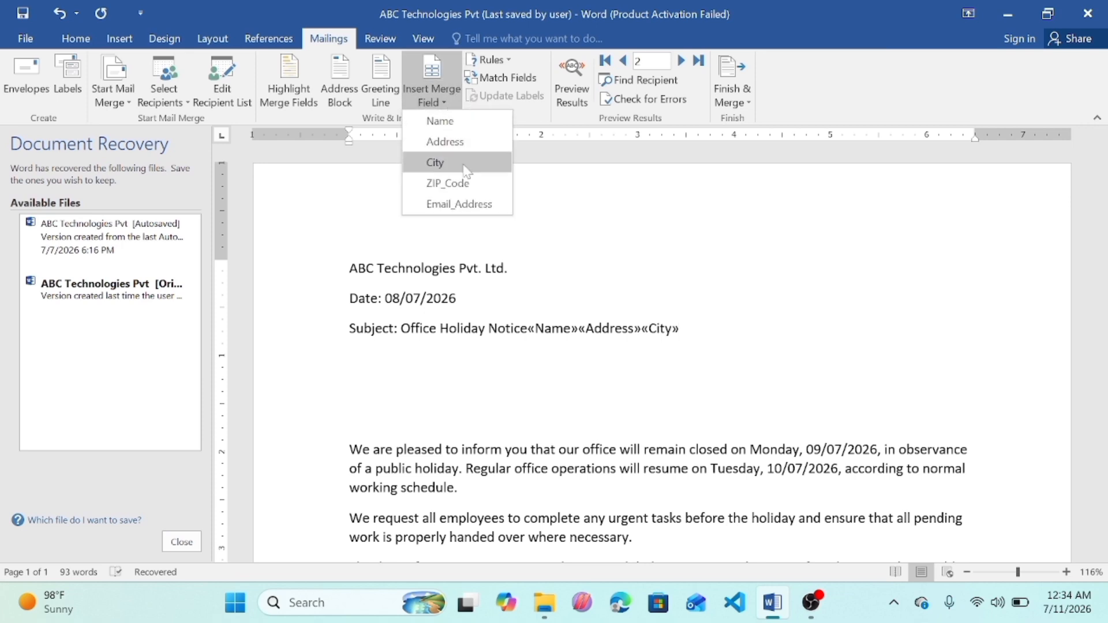
{"action": "left_click", "coordinate": [455, 182]}
{"action": "left_click", "coordinate": [441, 101]}
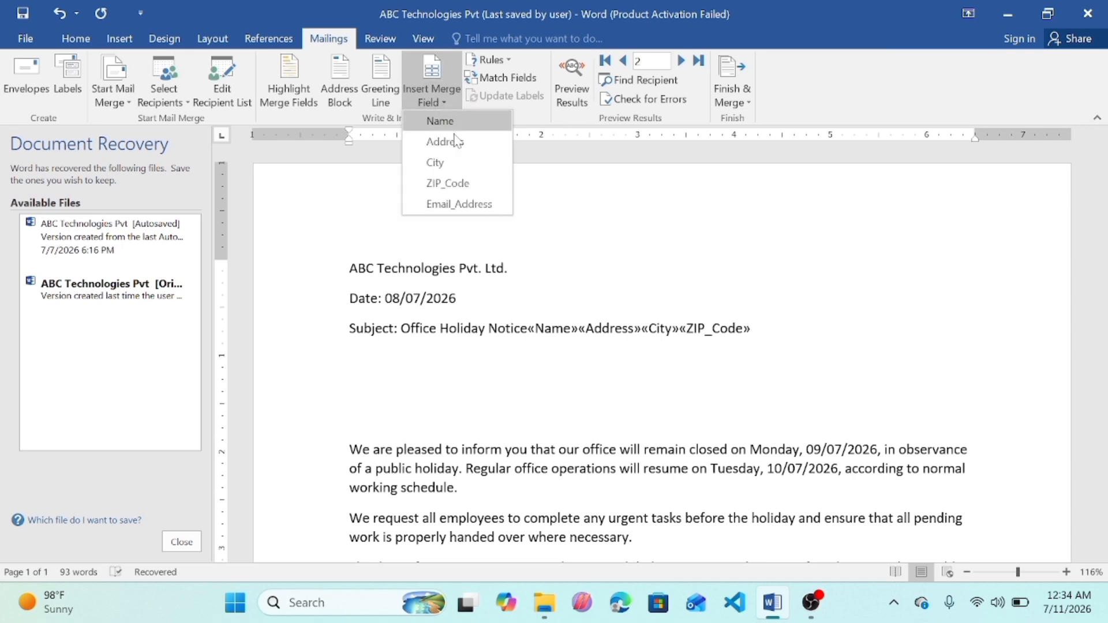
{"action": "left_click", "coordinate": [474, 204]}
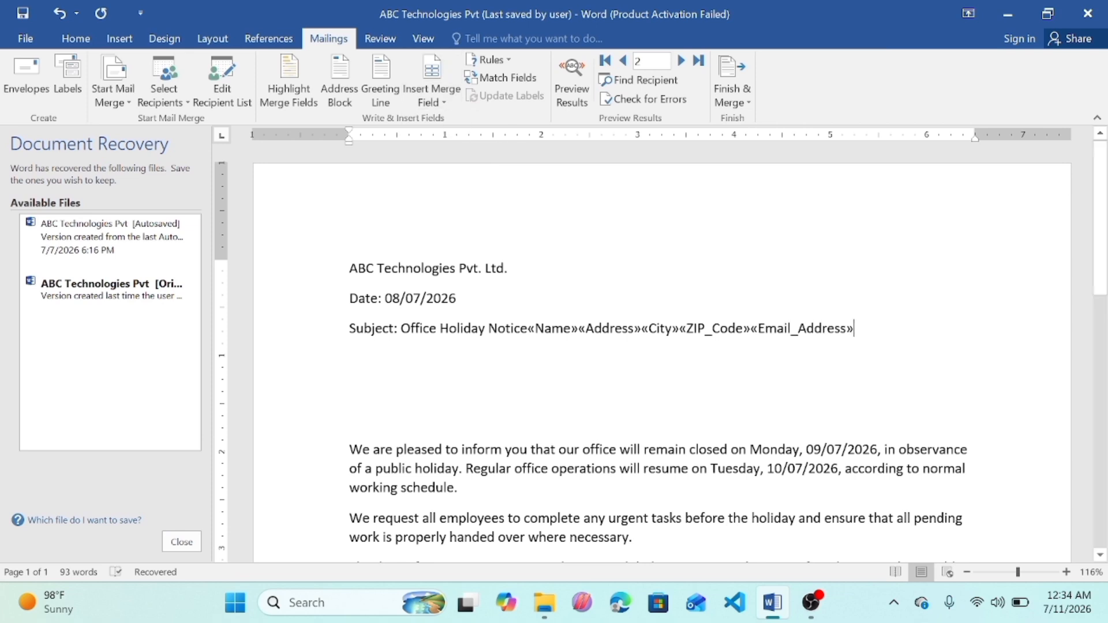
Step: Break the merge fields into lines so Name, Address and City each stand alone, with ZIP_Code and Email_Address on the last line
{"action": "left_click", "coordinate": [528, 328]}
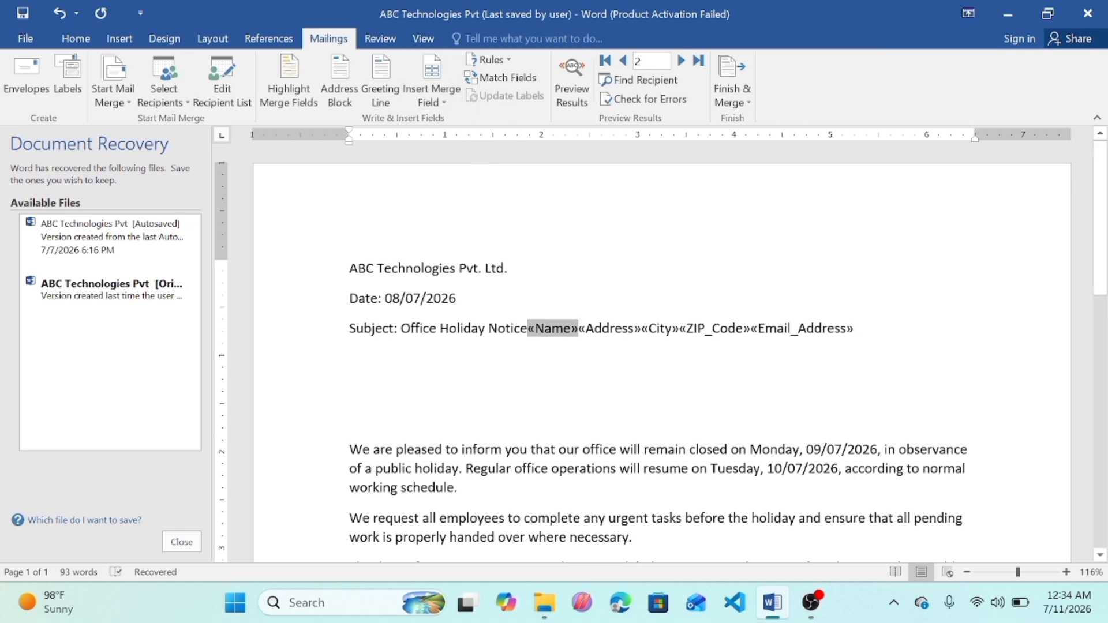
{"action": "key", "text": "Return"}
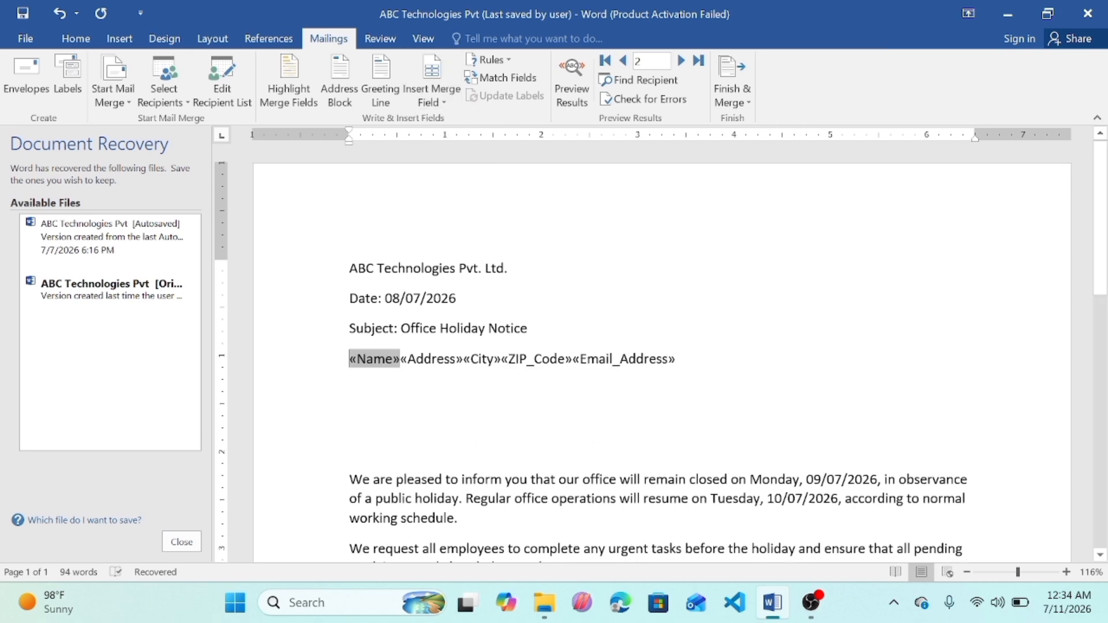
{"action": "left_click", "coordinate": [464, 359]}
{"action": "key", "text": "Return"}
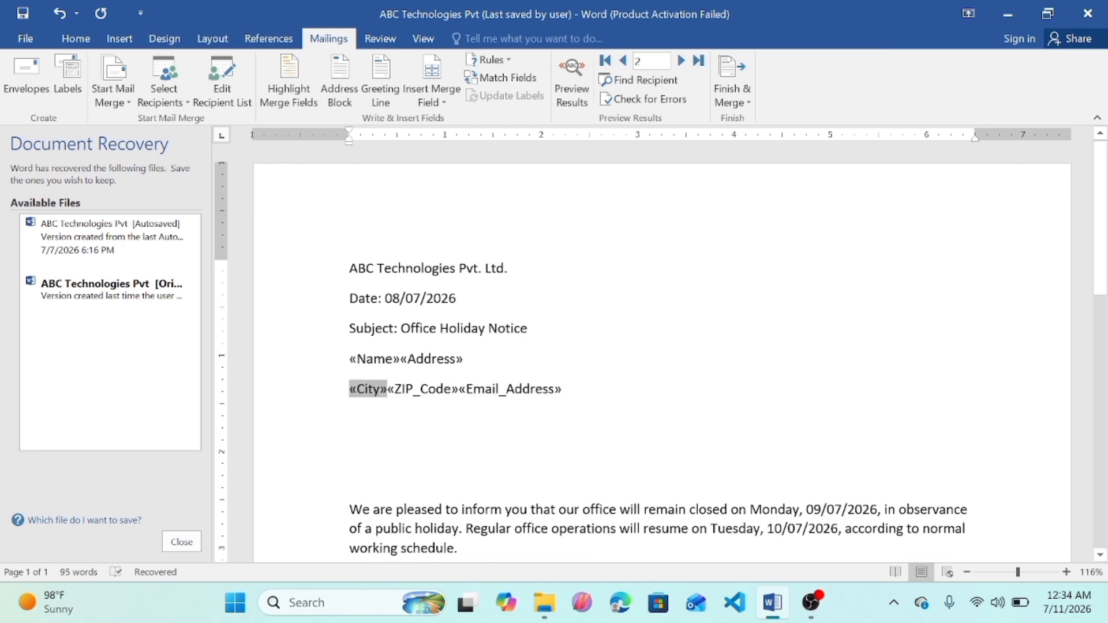
{"action": "left_click", "coordinate": [400, 359]}
{"action": "key", "text": "Return"}
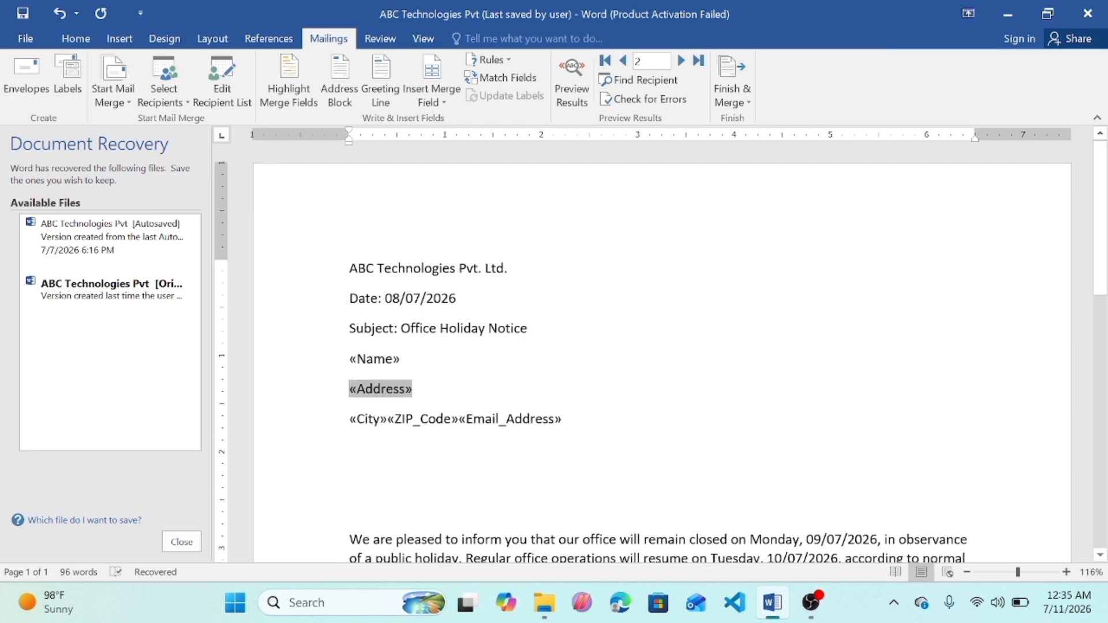
{"action": "left_click", "coordinate": [388, 419]}
{"action": "key", "text": "Return"}
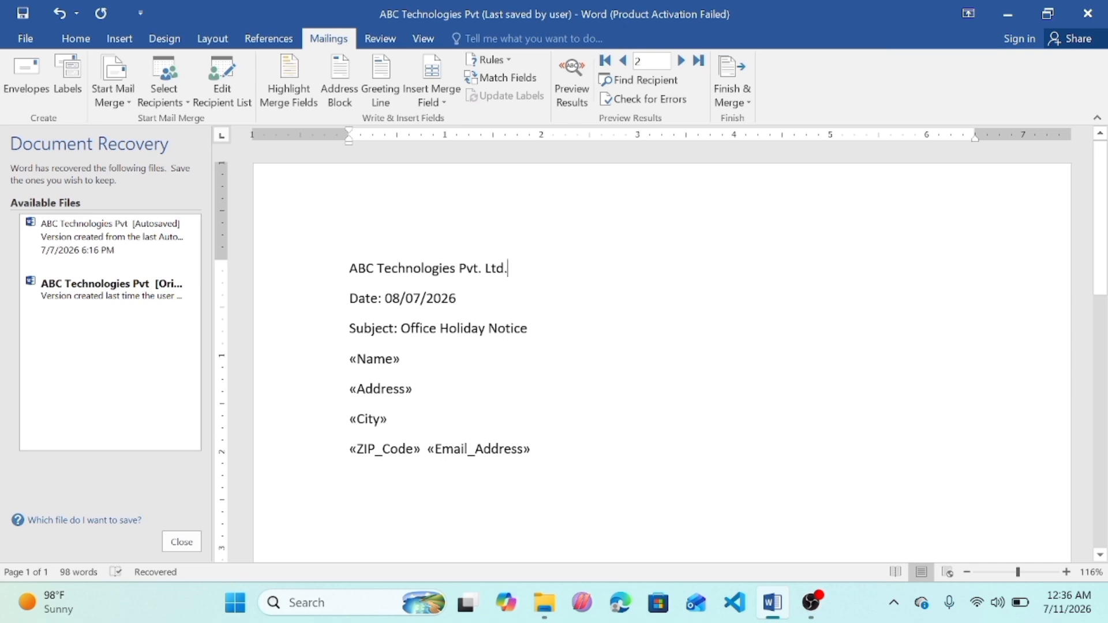
Step: Preview the merged letter, stepping through all five recipients, and switch the preview off again
{"action": "left_click", "coordinate": [573, 101]}
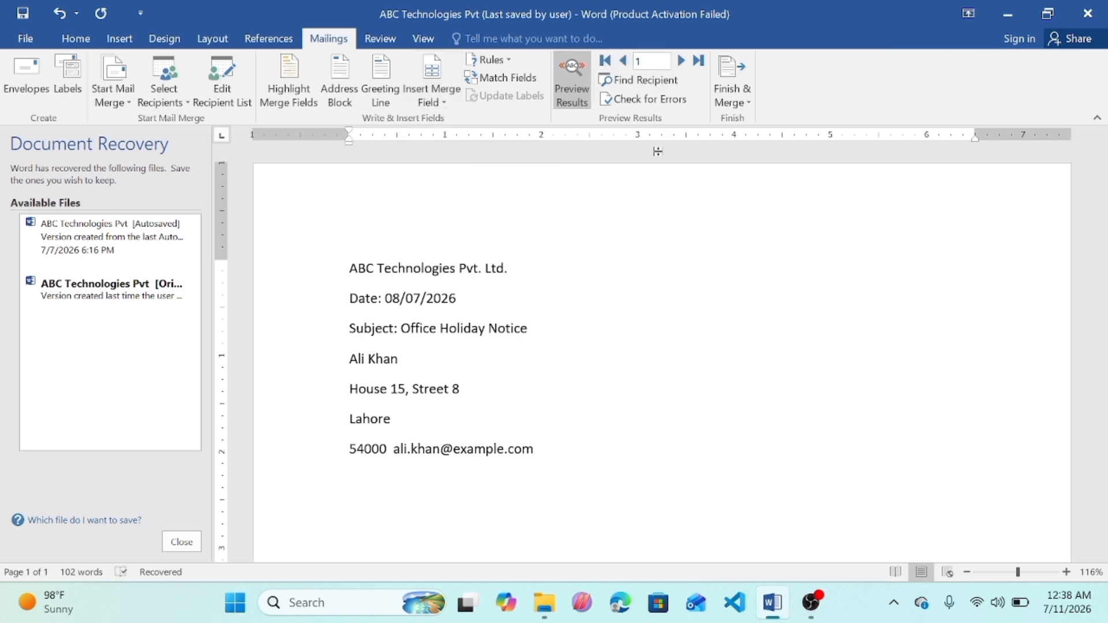
{"action": "left_click", "coordinate": [680, 66]}
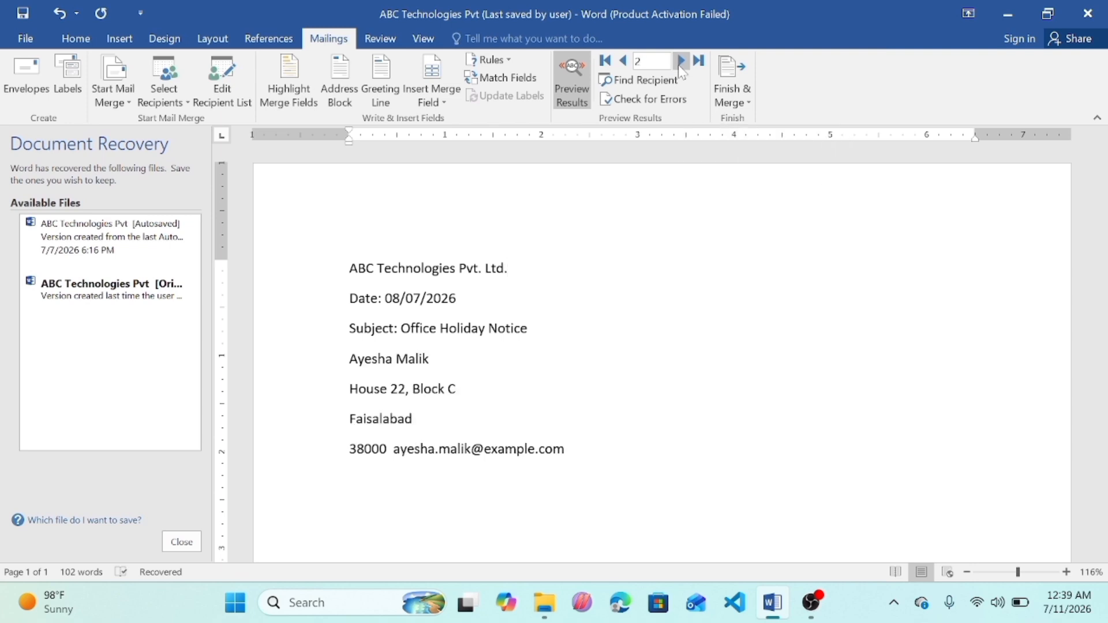
{"action": "left_click", "coordinate": [680, 71]}
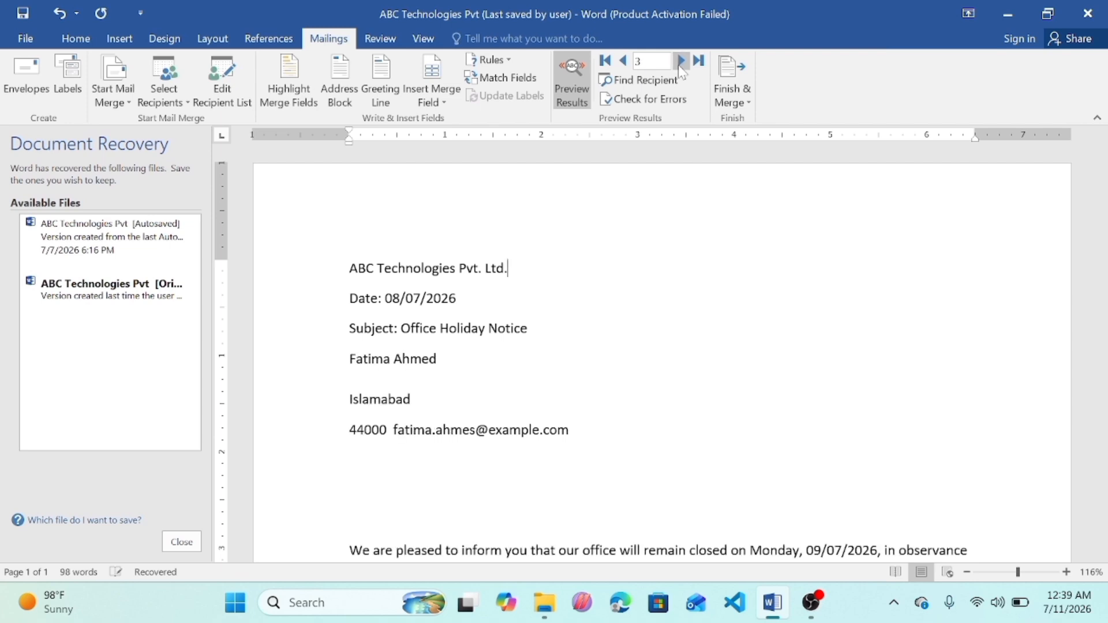
{"action": "left_click", "coordinate": [680, 70]}
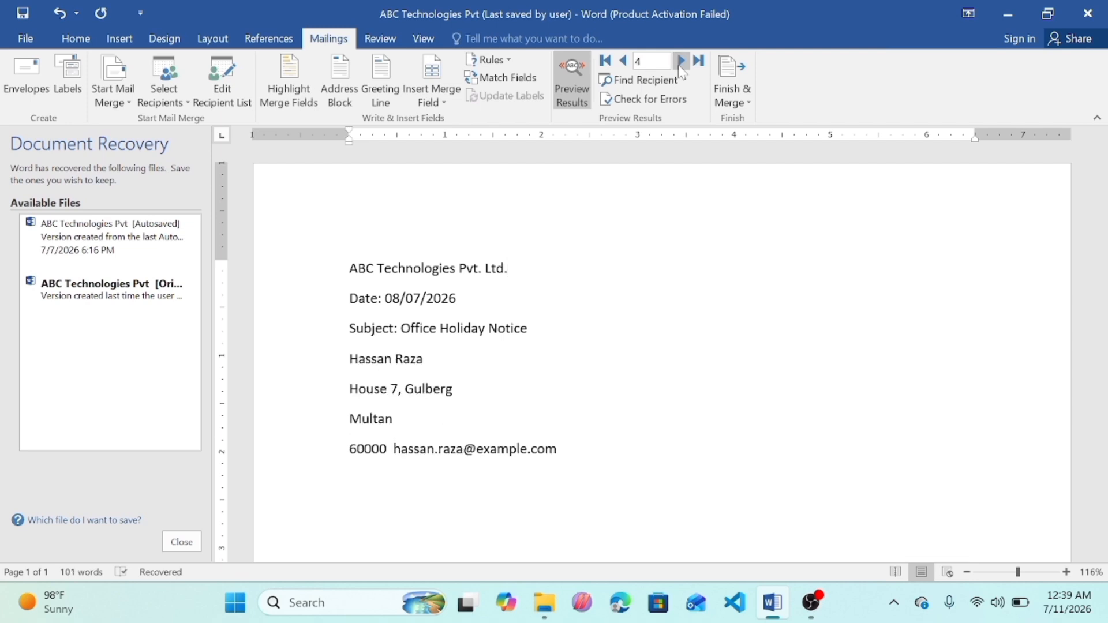
{"action": "left_click", "coordinate": [681, 70]}
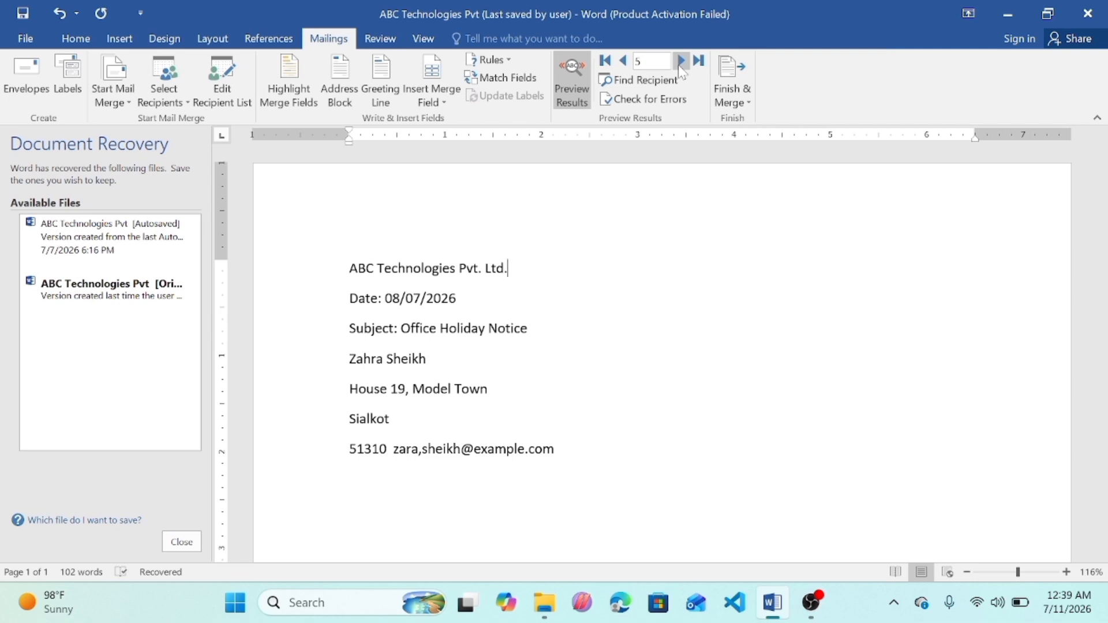
{"action": "left_click", "coordinate": [572, 81]}
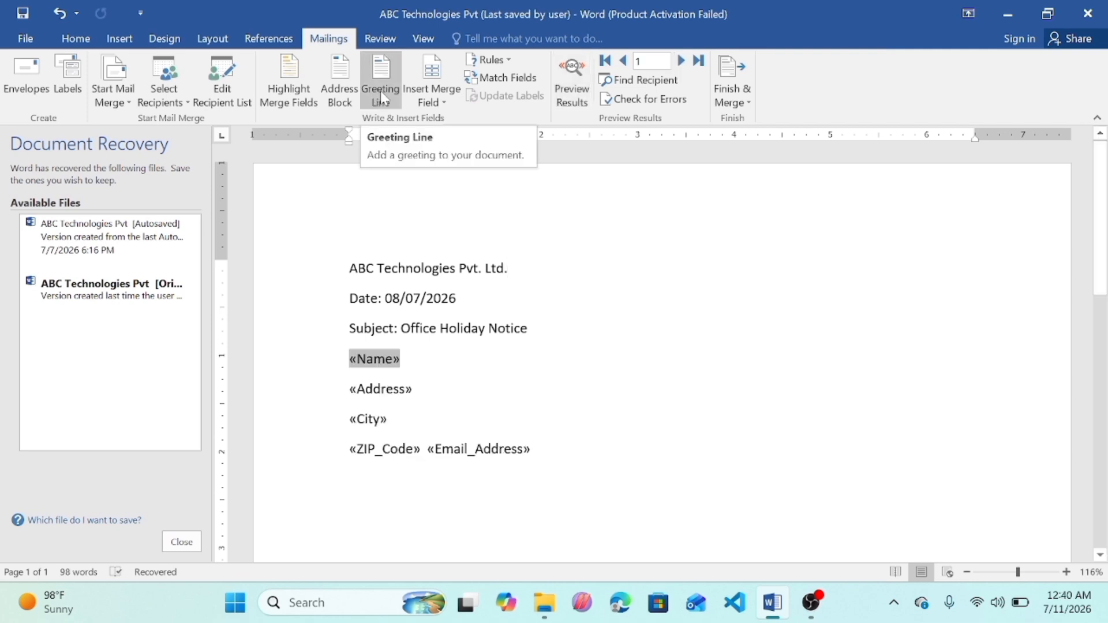
Step: Insert a greeting line in the Dear, Joshua Randall Jr. format with Dear Sir or Madam for invalid names before the Name field
{"action": "left_click", "coordinate": [380, 91]}
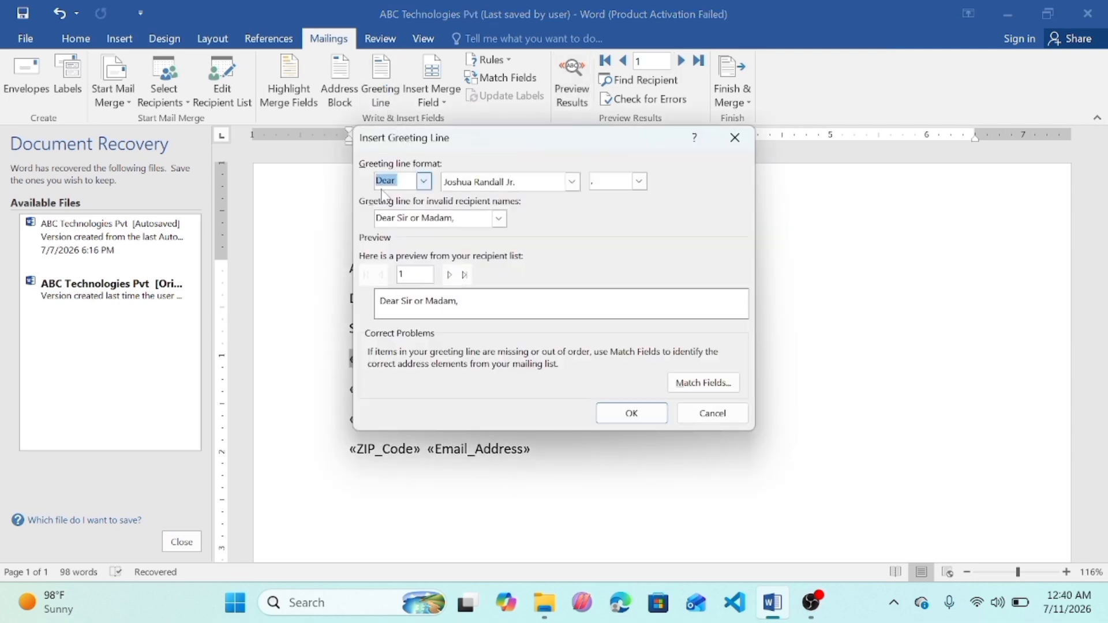
{"action": "left_click", "coordinate": [425, 182]}
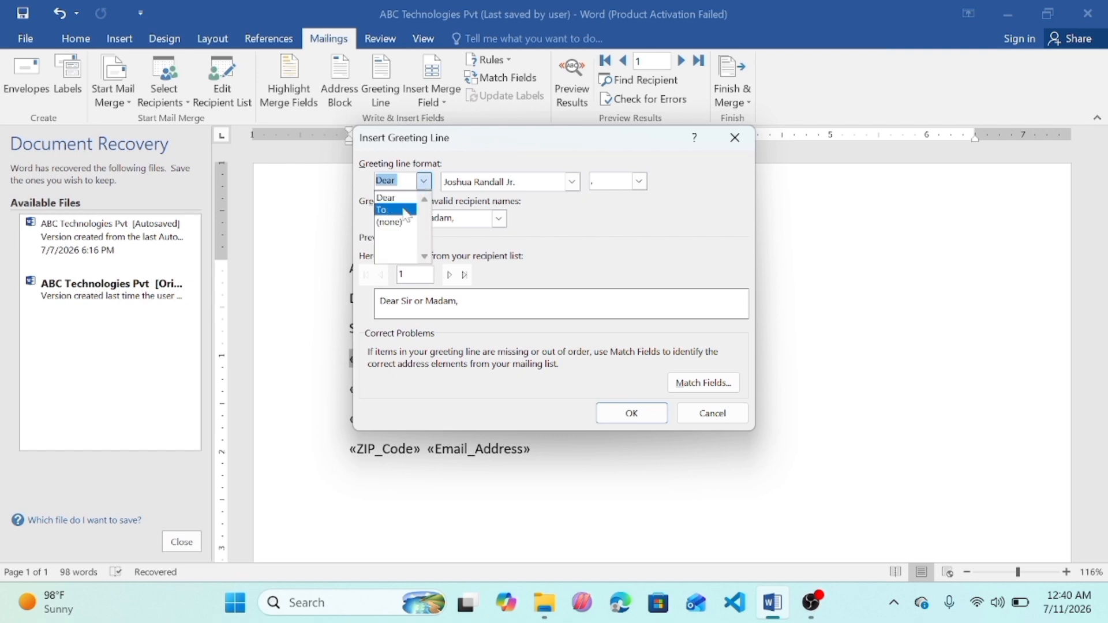
{"action": "left_click", "coordinate": [571, 182]}
{"action": "left_click", "coordinate": [572, 183]}
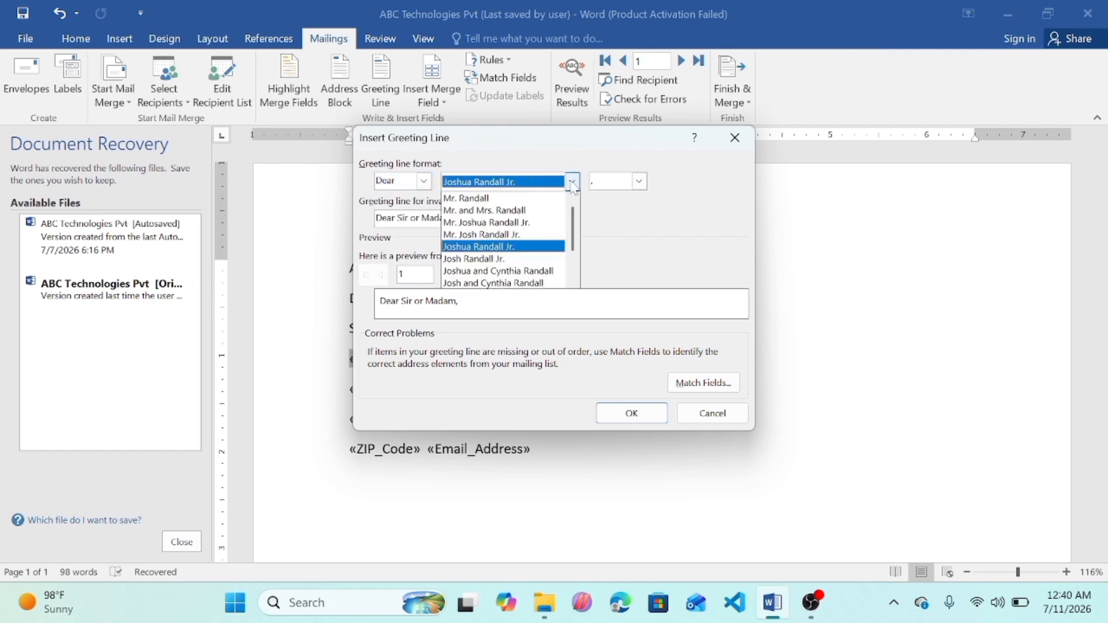
{"action": "left_click", "coordinate": [640, 184]}
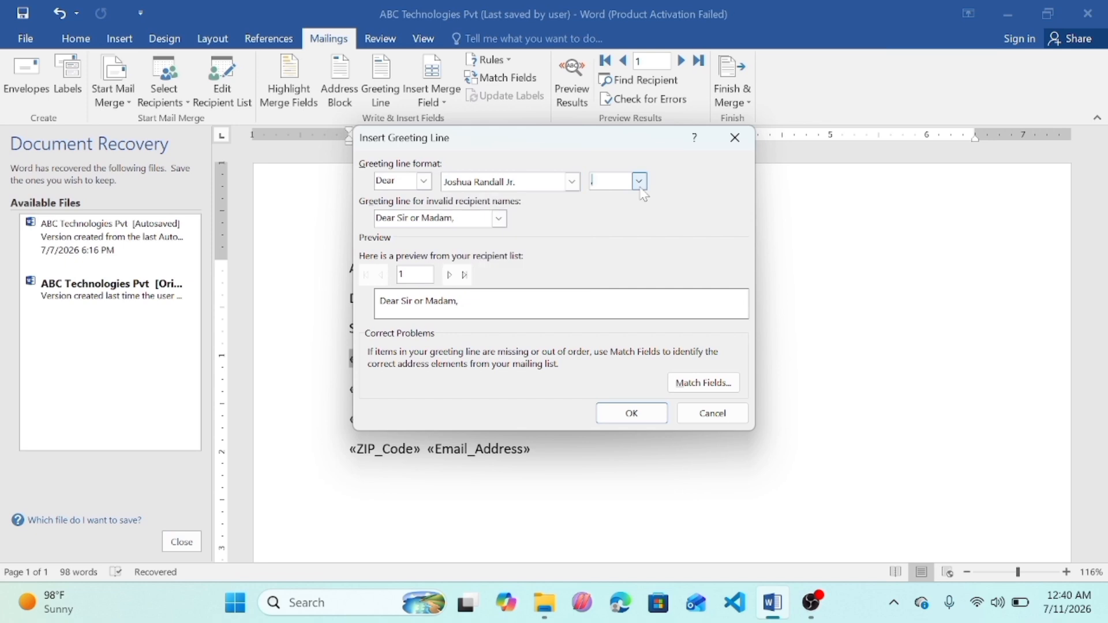
{"action": "left_click", "coordinate": [499, 219]}
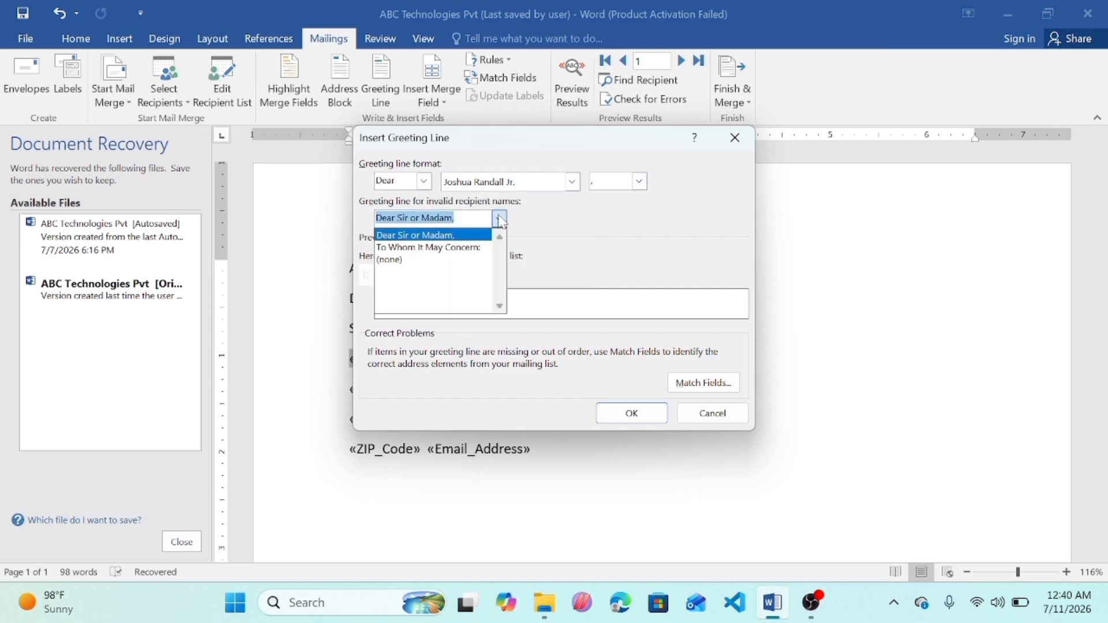
{"action": "left_click", "coordinate": [627, 239]}
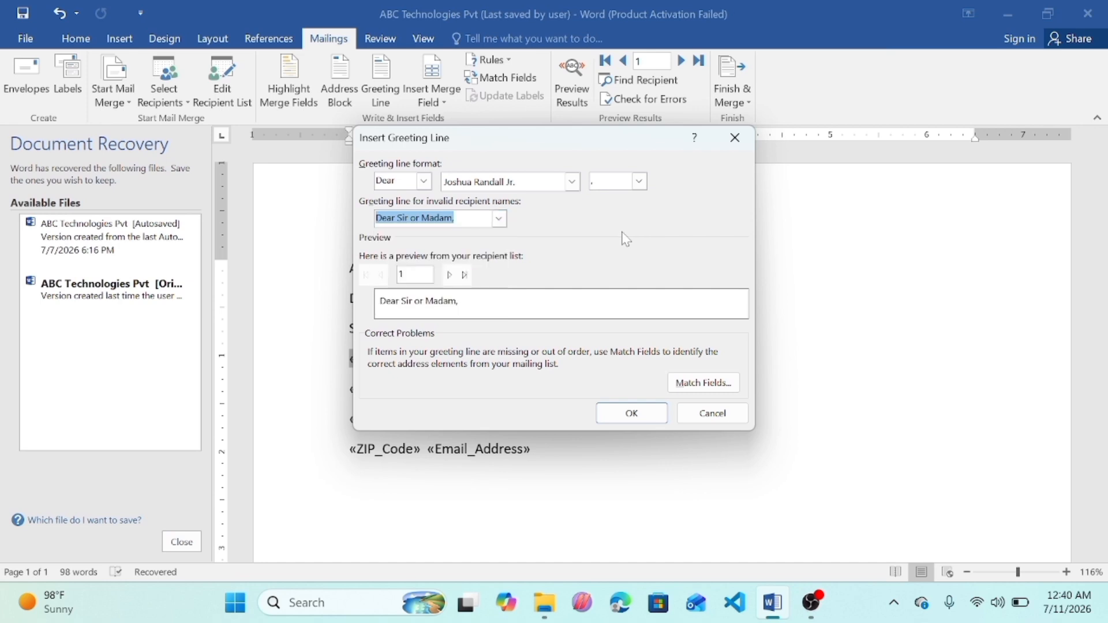
{"action": "left_click", "coordinate": [625, 420]}
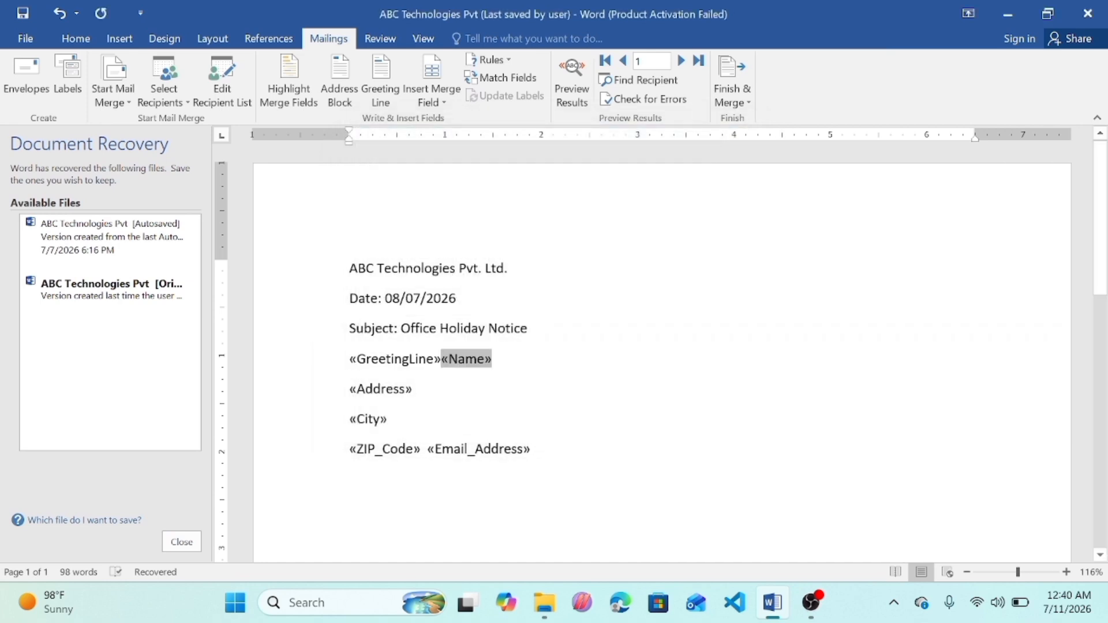
Step: Put the greeting line on its own line above the Name field and preview the result
{"action": "key", "text": "Return"}
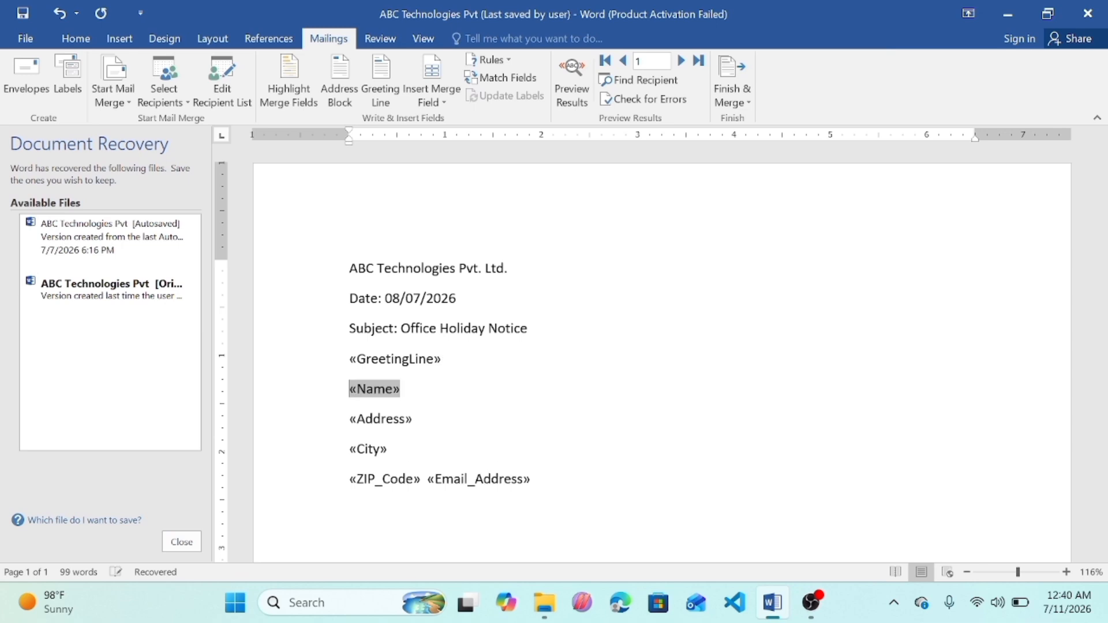
{"action": "left_click", "coordinate": [569, 74]}
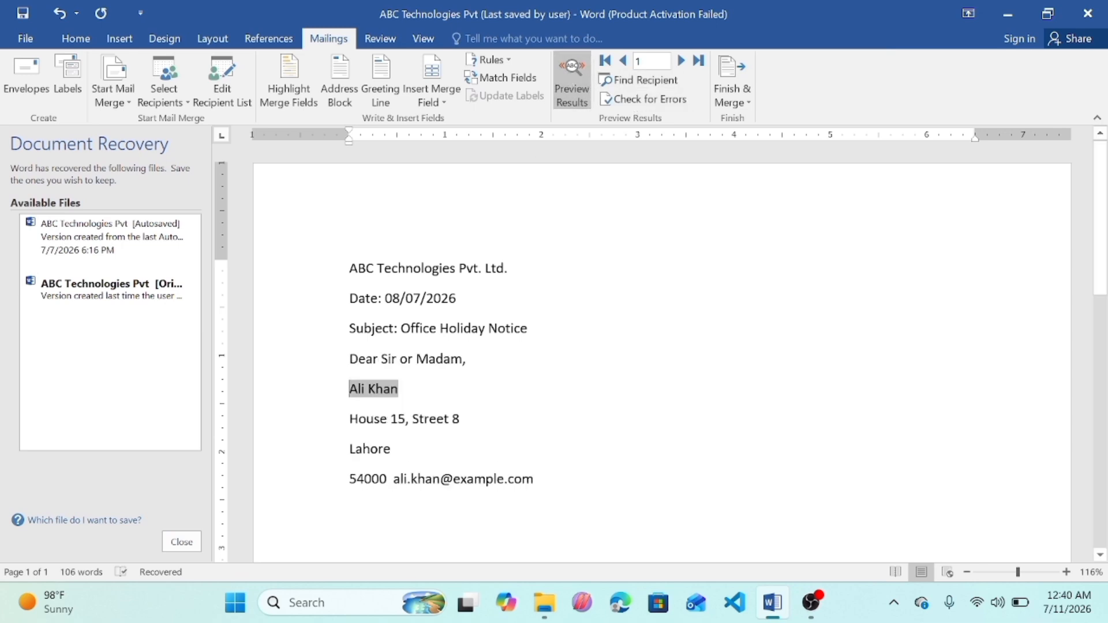
{"action": "left_click", "coordinate": [571, 81]}
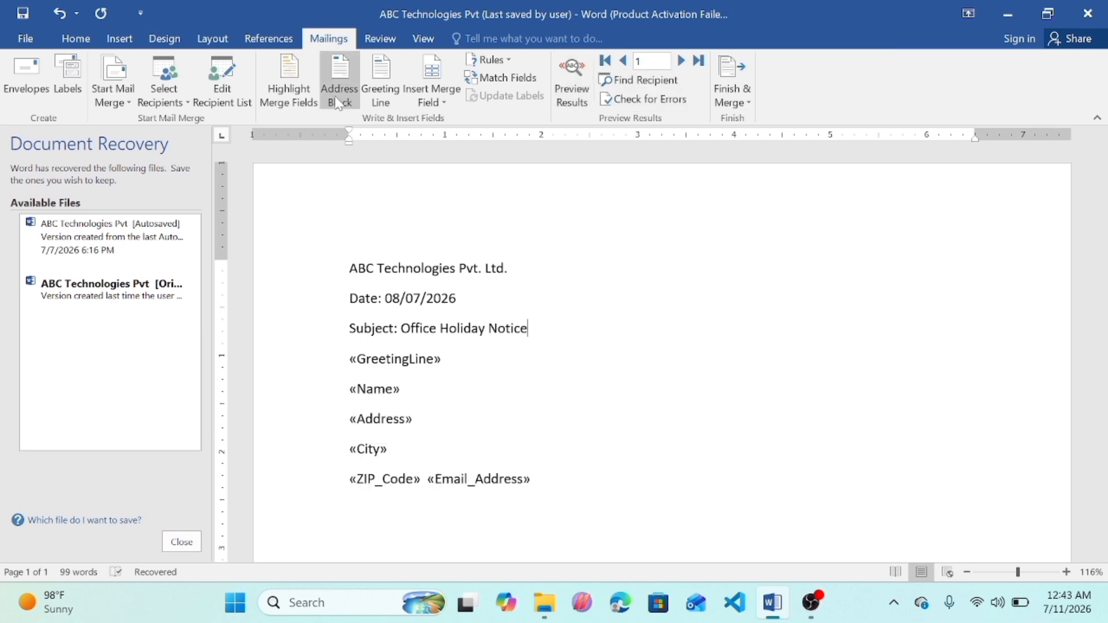
Step: Insert an address block after the subject line, preview it and undo the insertion
{"action": "left_click", "coordinate": [338, 95]}
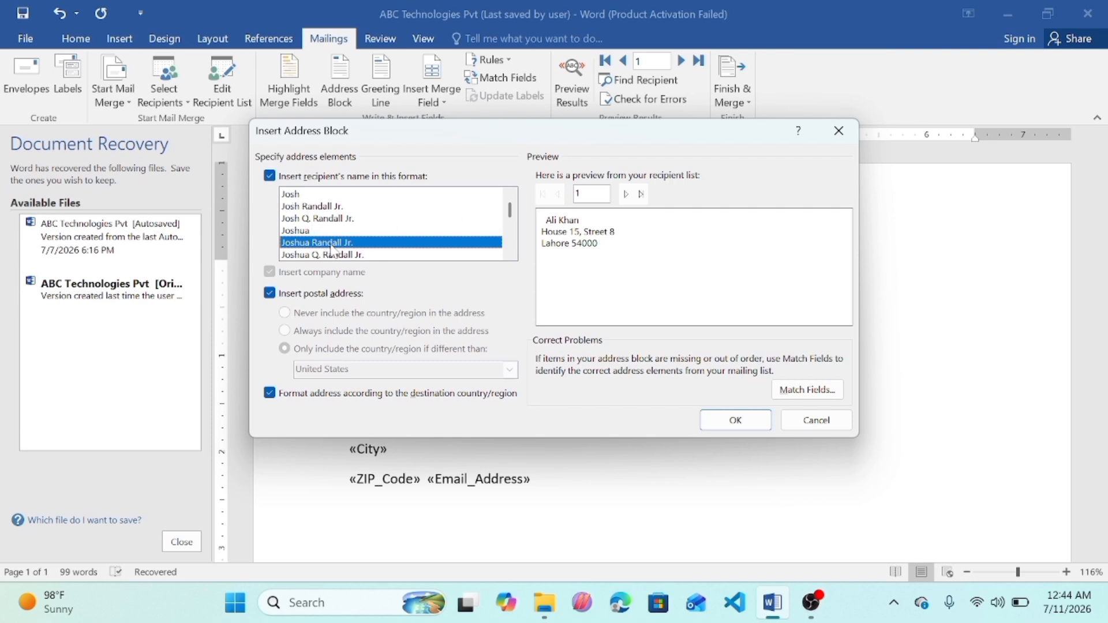
{"action": "left_click", "coordinate": [733, 420]}
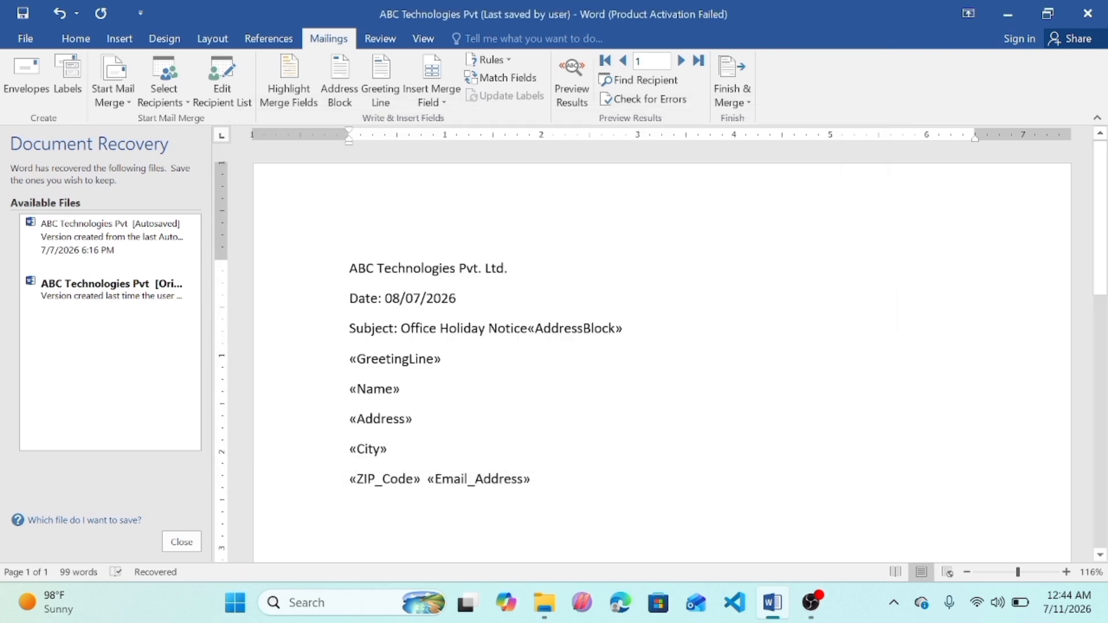
{"action": "left_click", "coordinate": [579, 89]}
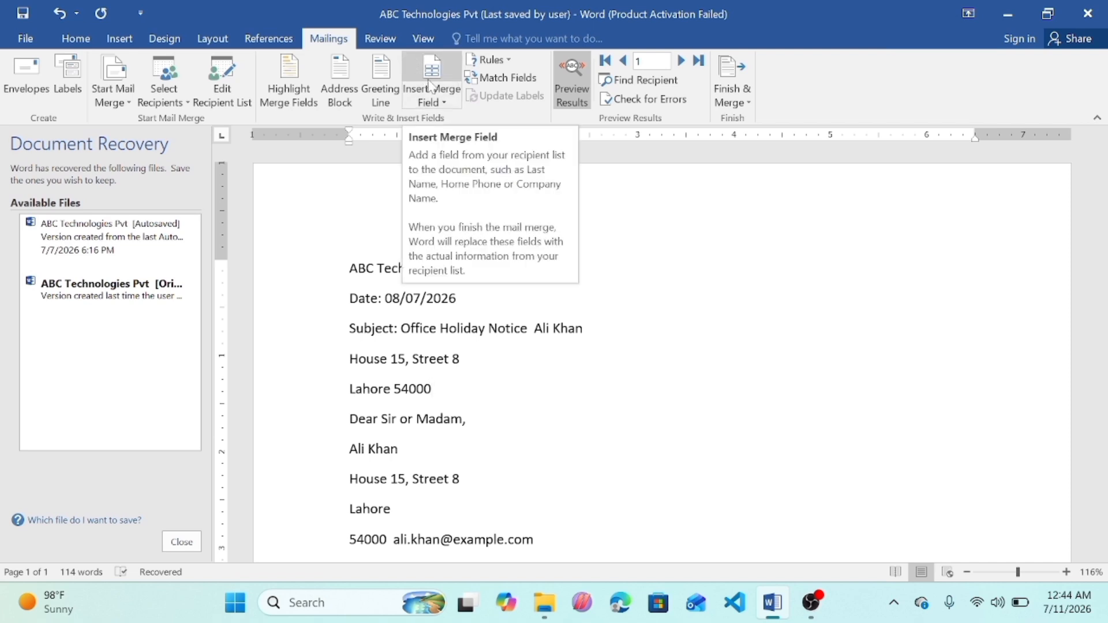
{"action": "key", "text": "ctrl+z"}
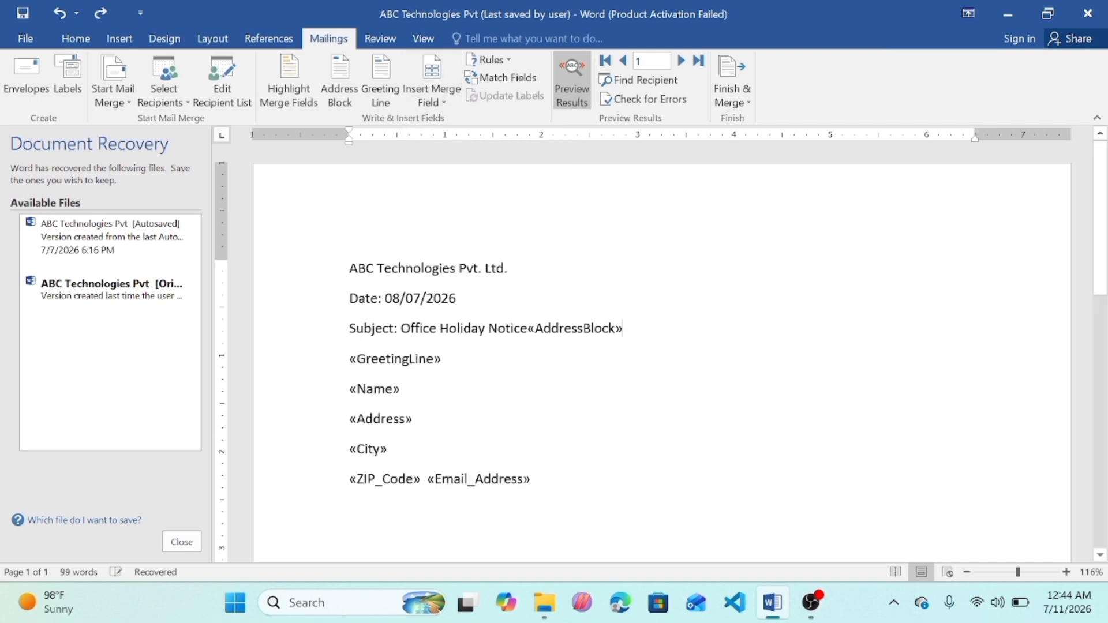
{"action": "key", "text": "ctrl+z"}
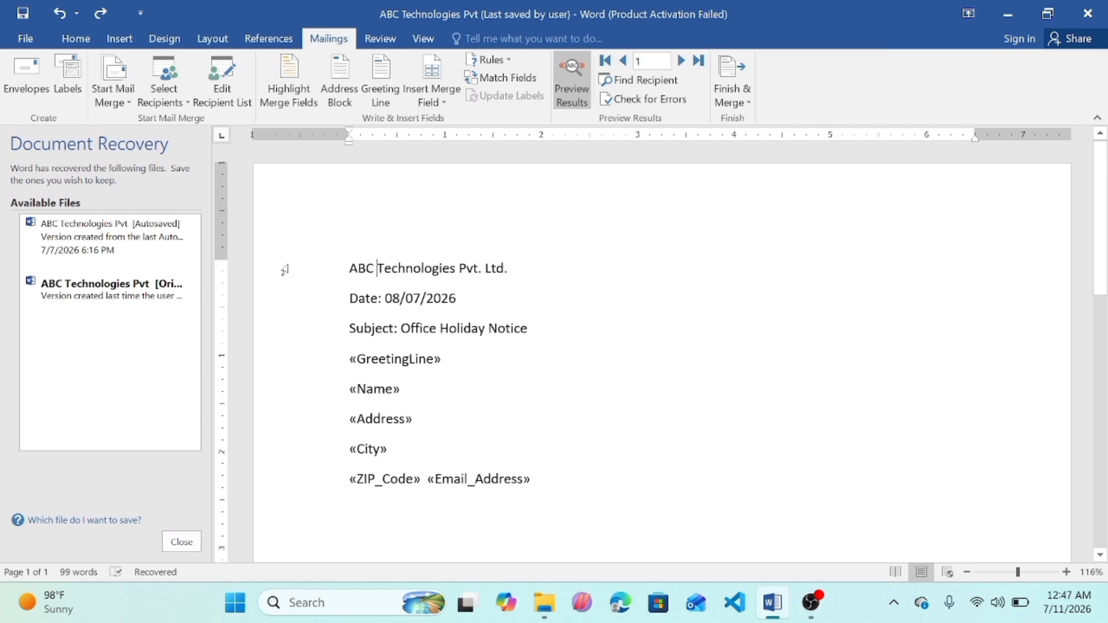
Step: Highlight the merge fields in the letter and confirm the address field matching in Match Fields
{"action": "left_click", "coordinate": [296, 83]}
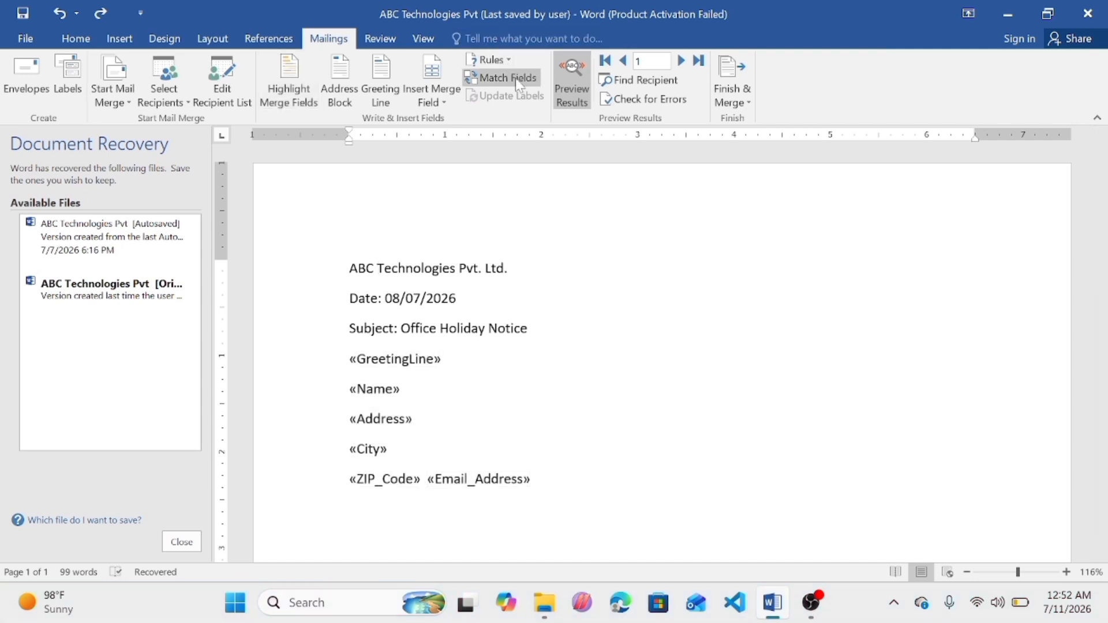
{"action": "left_click", "coordinate": [515, 78]}
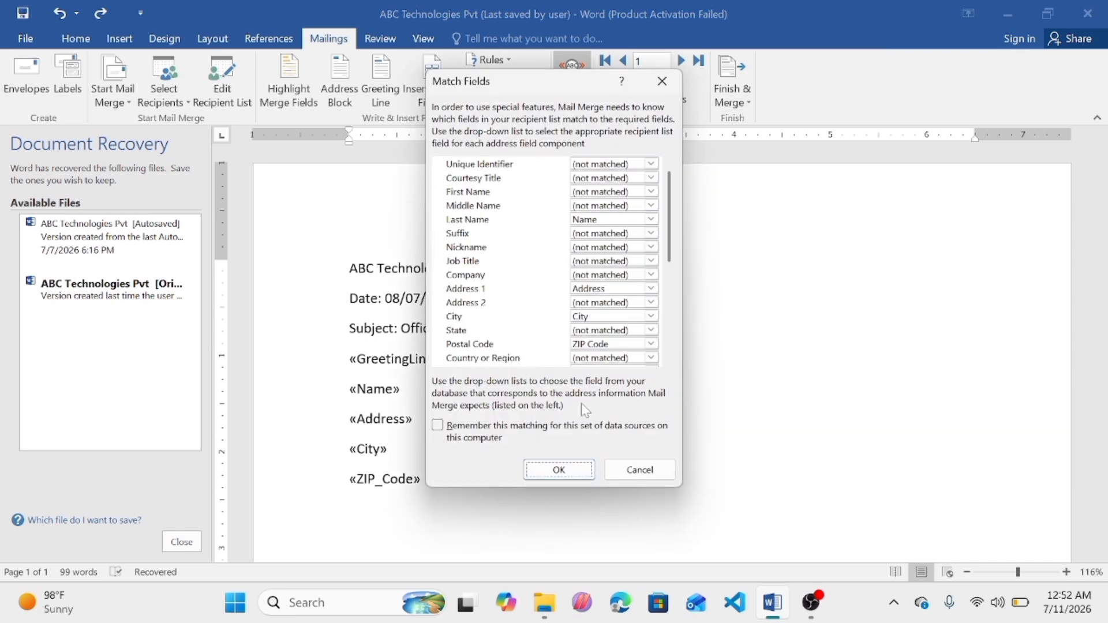
{"action": "left_click", "coordinate": [557, 472]}
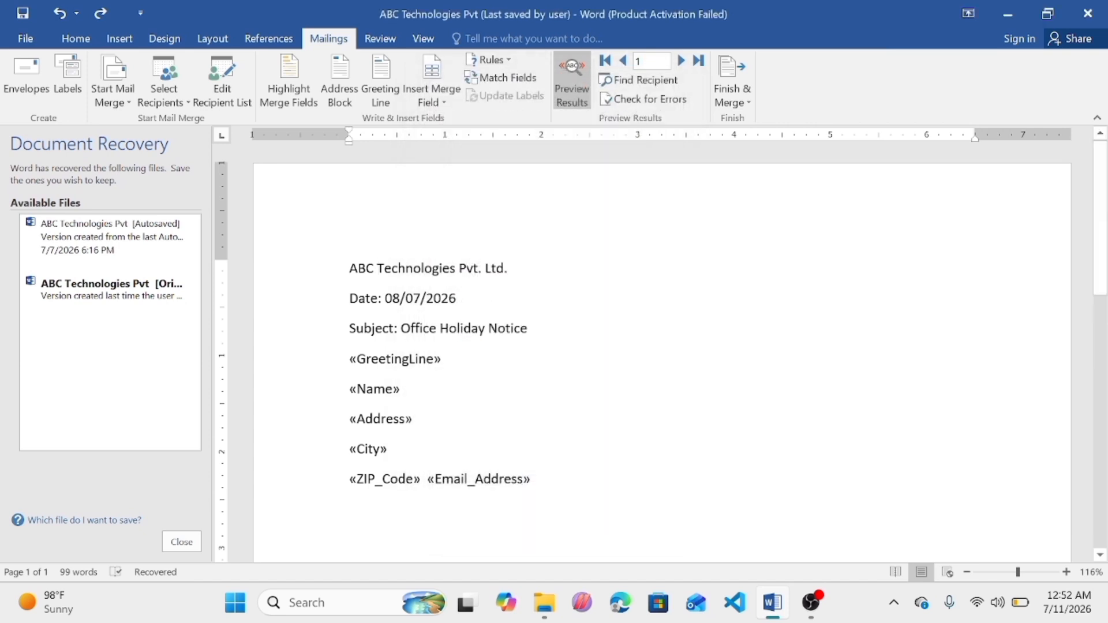
Step: Merge all records into a new document using Finish & Merge's Edit Individual Documents
{"action": "left_click", "coordinate": [650, 86]}
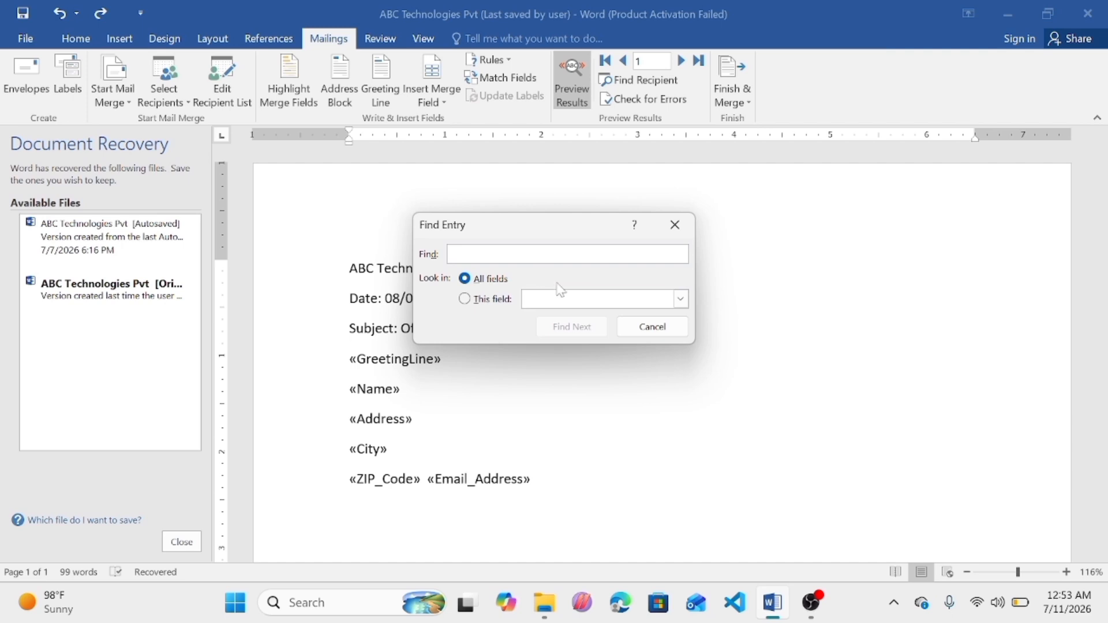
{"action": "left_click", "coordinate": [675, 225]}
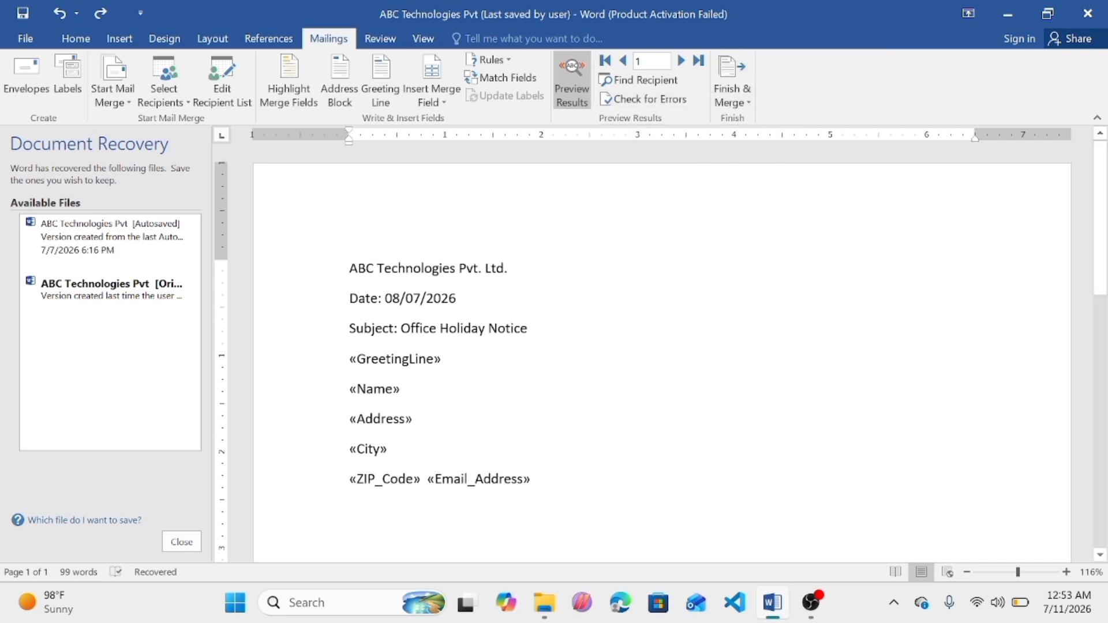
{"action": "left_click", "coordinate": [736, 102]}
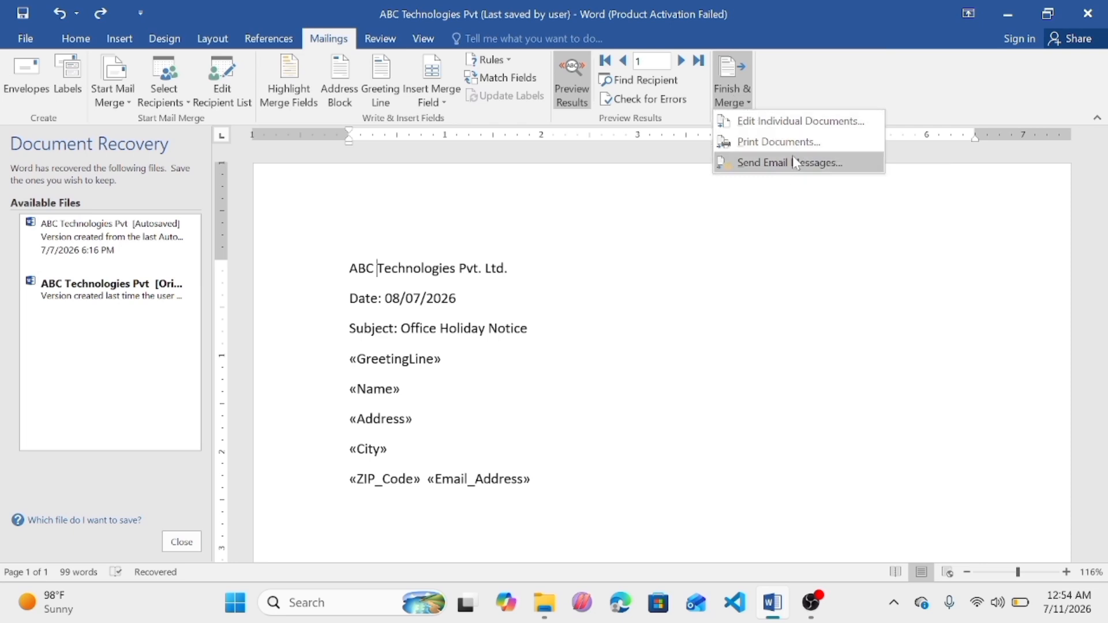
{"action": "left_click", "coordinate": [789, 126]}
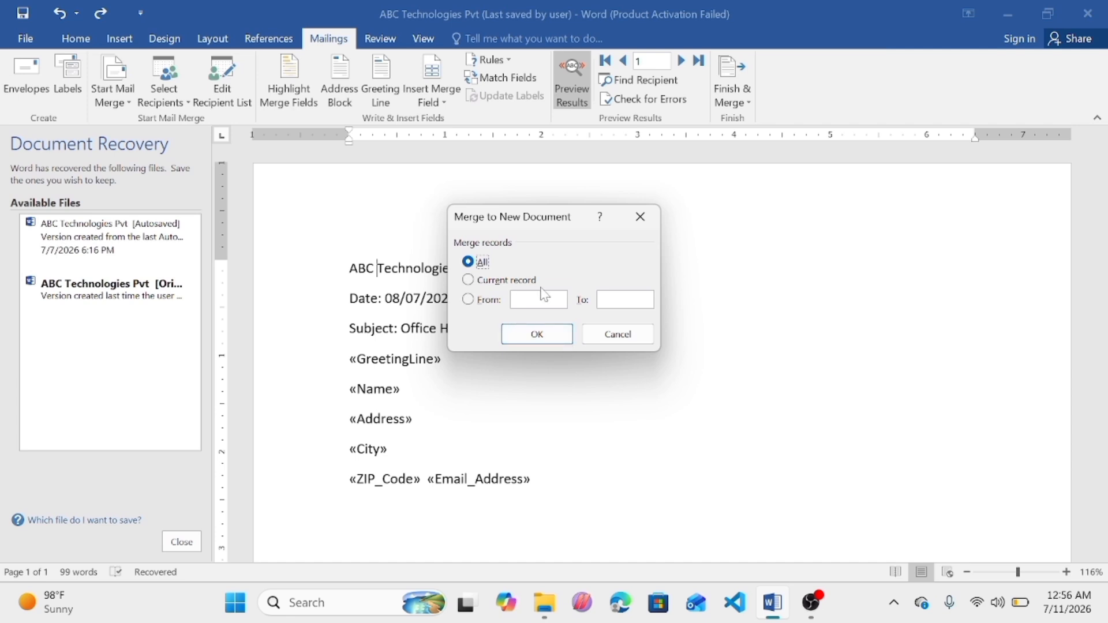
{"action": "left_click", "coordinate": [537, 334]}
Step: Scroll through the merged document to review each recipient's letter
{"action": "key", "text": "Down"}
{"action": "key", "text": "Down"}
{"action": "key", "text": "Down"}
{"action": "key", "text": "Down"}
{"action": "key", "text": "Down"}
{"action": "key", "text": "Down"}
{"action": "key", "text": "Down"}
{"action": "key", "text": "Down"}
{"action": "key", "text": "Down"}
{"action": "key", "text": "Down"}
{"action": "key", "text": "Down"}
{"action": "key", "text": "Down"}
{"action": "key", "text": "Down"}
{"action": "key", "text": "Down"}
{"action": "key", "text": "Down"}
{"action": "key", "text": "Down"}
{"action": "key", "text": "Down"}
{"action": "key", "text": "Down"}
{"action": "key", "text": "Down"}
{"action": "key", "text": "Down"}
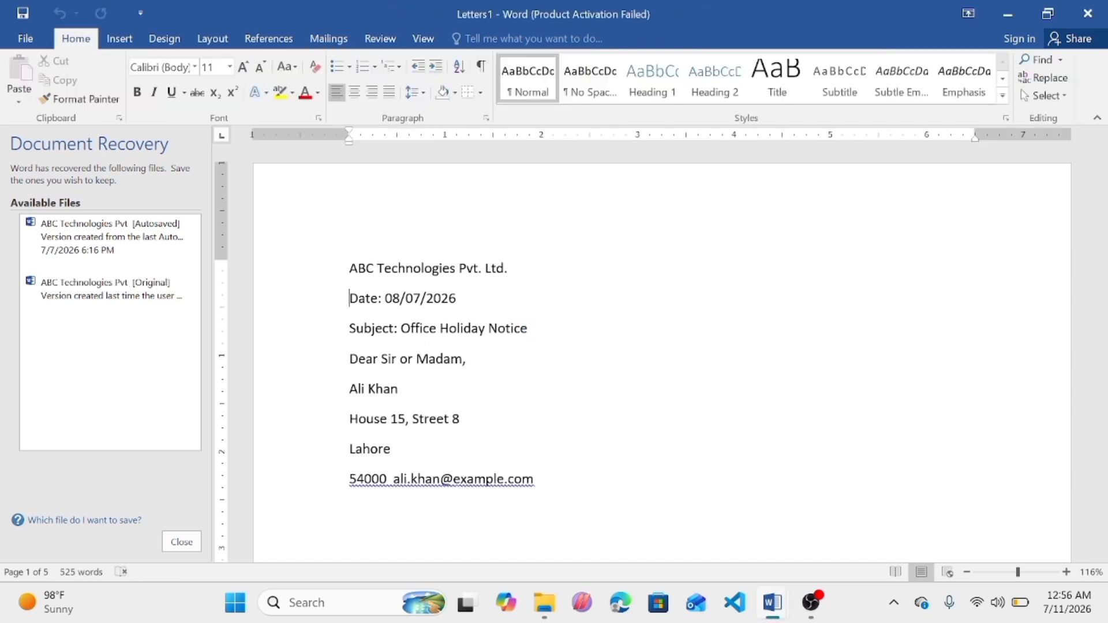
{"action": "key", "text": "Down"}
{"action": "key", "text": "Down"}
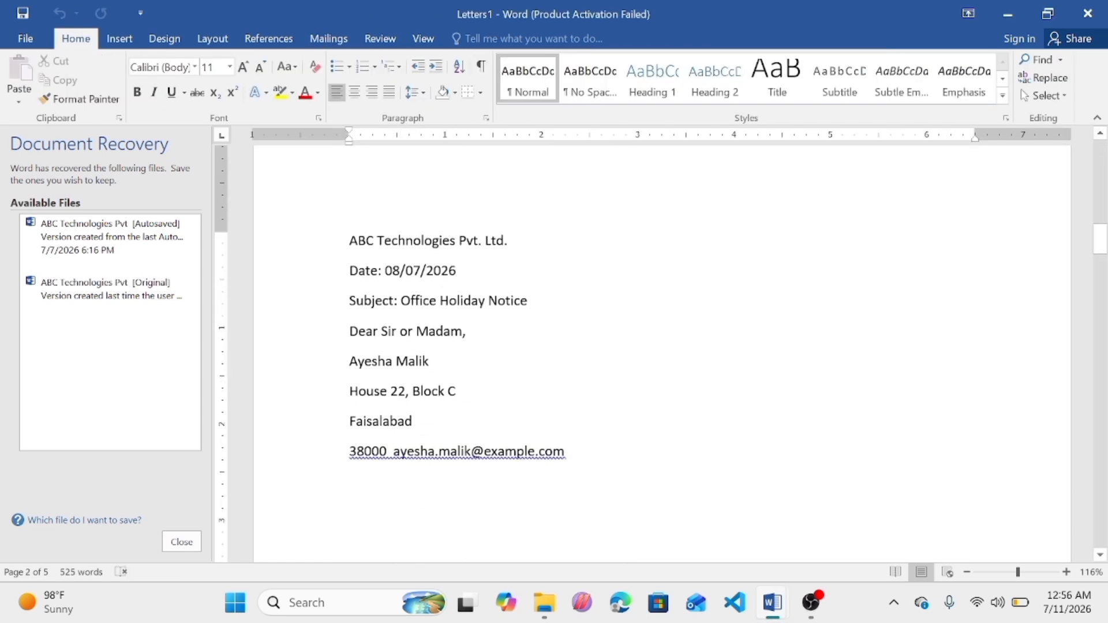
{"action": "key", "text": "Down"}
{"action": "key", "text": "Down"}
{"action": "key", "text": "Down"}
{"action": "key", "text": "Down"}
{"action": "key", "text": "Down"}
{"action": "key", "text": "Down"}
{"action": "key", "text": "Down"}
{"action": "key", "text": "Down"}
{"action": "key", "text": "Down"}
{"action": "key", "text": "Down"}
{"action": "key", "text": "Down"}
{"action": "key", "text": "Down"}
{"action": "key", "text": "Down"}
{"action": "key", "text": "Down"}
{"action": "key", "text": "Down"}
{"action": "key", "text": "Down"}
{"action": "key", "text": "Down"}
{"action": "key", "text": "Down"}
{"action": "key", "text": "Down"}
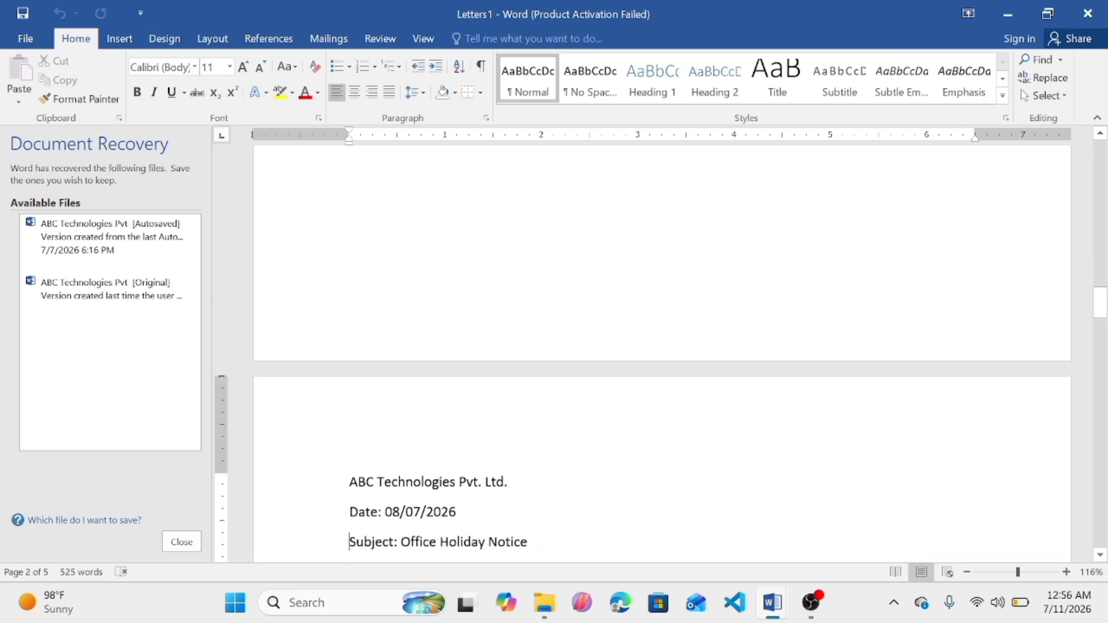
{"action": "key", "text": "Down"}
{"action": "key", "text": "Down"}
{"action": "key", "text": "Down"}
{"action": "key", "text": "Down"}
{"action": "key", "text": "Down"}
{"action": "key", "text": "Down"}
{"action": "key", "text": "Down"}
{"action": "key", "text": "Down"}
{"action": "key", "text": "Down"}
{"action": "key", "text": "Down"}
{"action": "key", "text": "Down"}
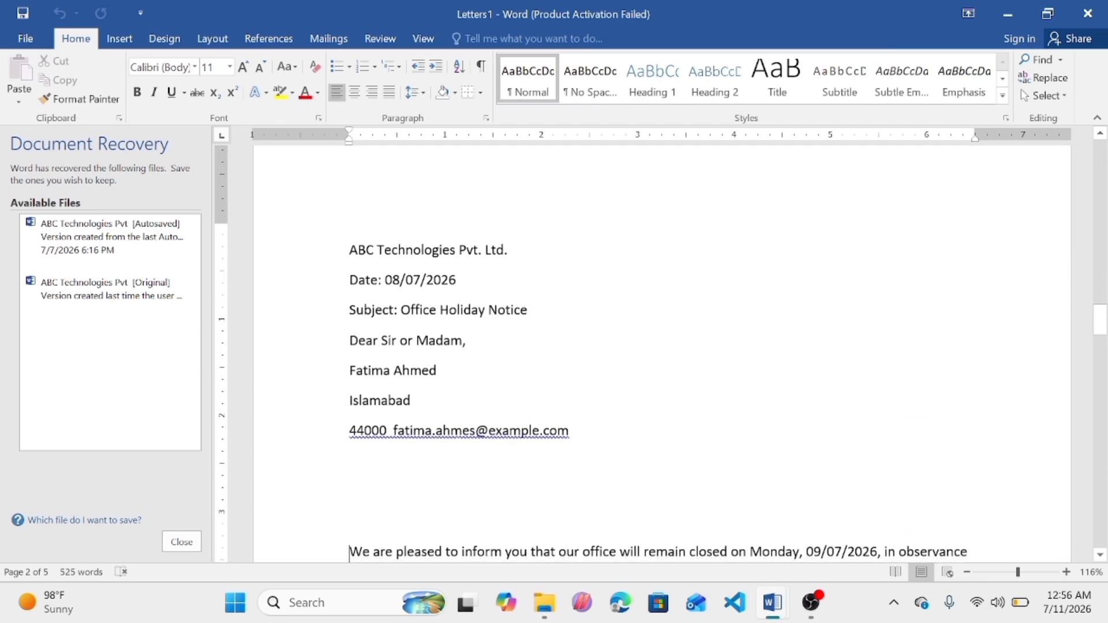
{"action": "key", "text": "Down"}
{"action": "key", "text": "Down"}
{"action": "key", "text": "Down"}
{"action": "key", "text": "Down"}
{"action": "key", "text": "Down"}
{"action": "key", "text": "Down"}
{"action": "key", "text": "Down"}
{"action": "key", "text": "Down"}
{"action": "key", "text": "Down"}
{"action": "key", "text": "Down"}
{"action": "key", "text": "Down"}
{"action": "key", "text": "Down"}
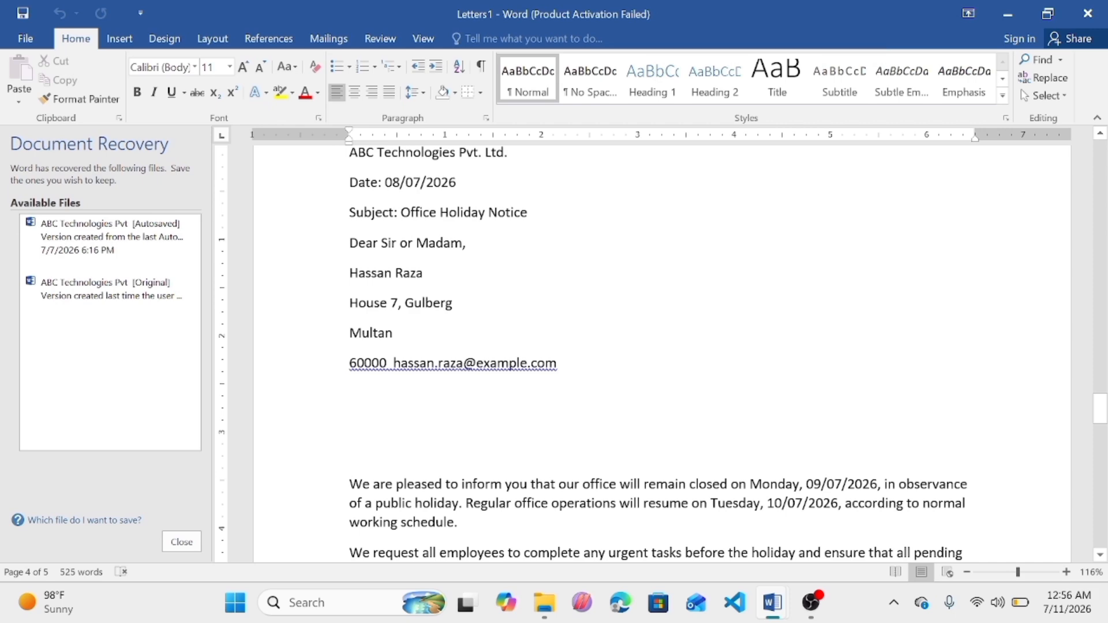
{"action": "key", "text": "Down"}
{"action": "key", "text": "Down"}
{"action": "key", "text": "Down"}
{"action": "key", "text": "Down"}
{"action": "key", "text": "Down"}
{"action": "key", "text": "Down"}
{"action": "key", "text": "Down"}
{"action": "key", "text": "Down"}
{"action": "key", "text": "Down"}
{"action": "key", "text": "Down"}
{"action": "key", "text": "Down"}
{"action": "key", "text": "Down"}
{"action": "key", "text": "Down"}
{"action": "key", "text": "Down"}
{"action": "key", "text": "Down"}
{"action": "key", "text": "Down"}
{"action": "key", "text": "Down"}
{"action": "key", "text": "Down"}
{"action": "key", "text": "Down"}
{"action": "key", "text": "Down"}
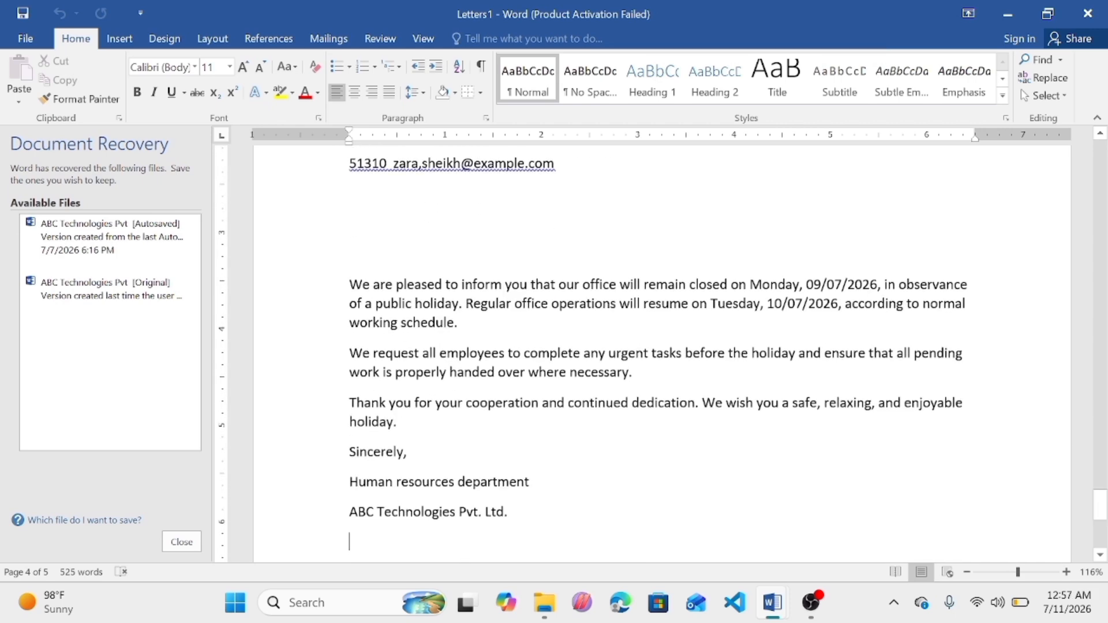